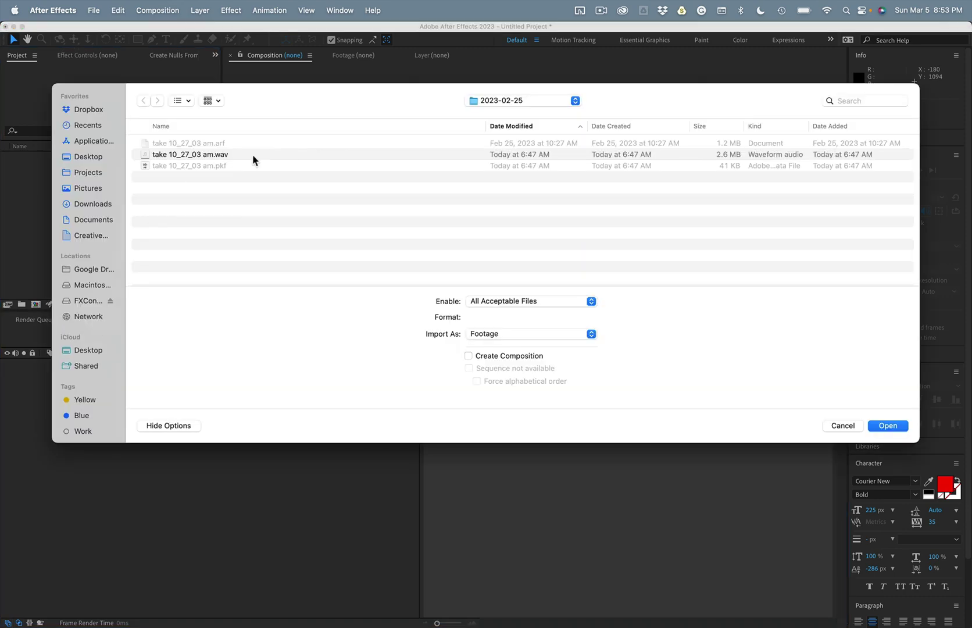
# Import the audio file take 10_27_03 am.wav and create a new composition from it.
pyautogui.click(221, 155)
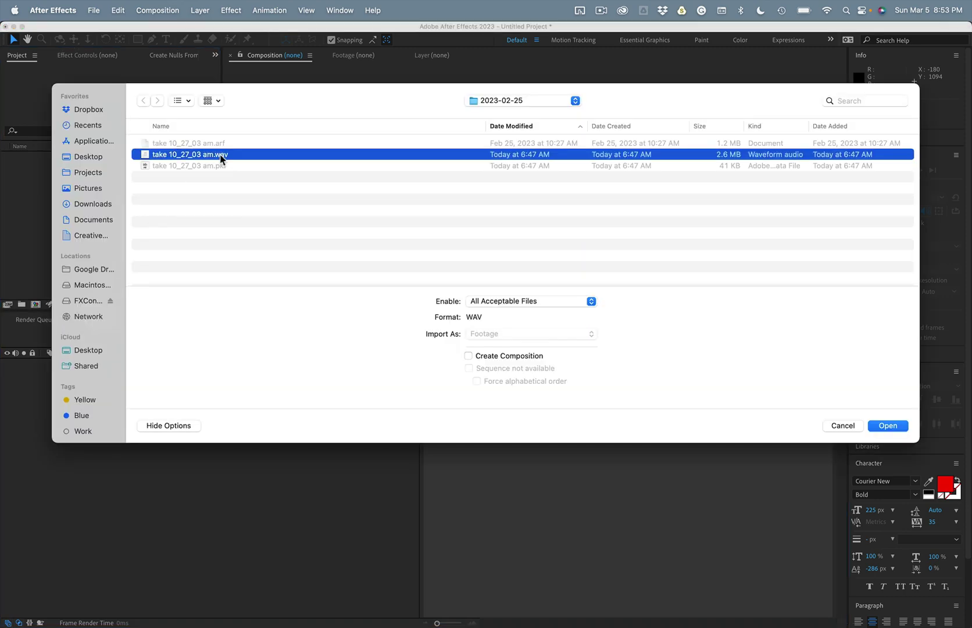
pyautogui.click(884, 423)
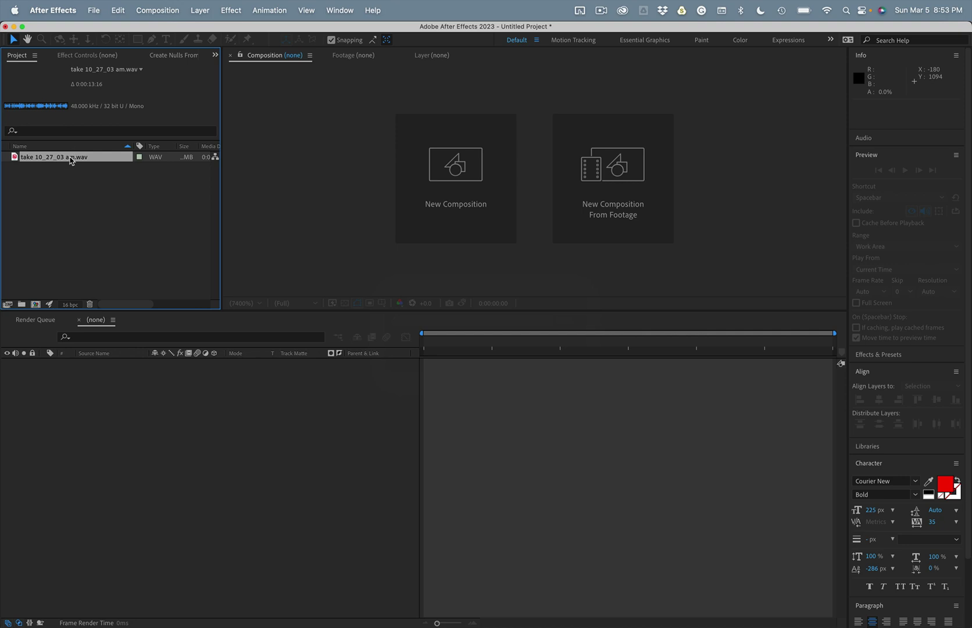
pyautogui.moveTo(74, 156); pyautogui.dragTo(100, 450)
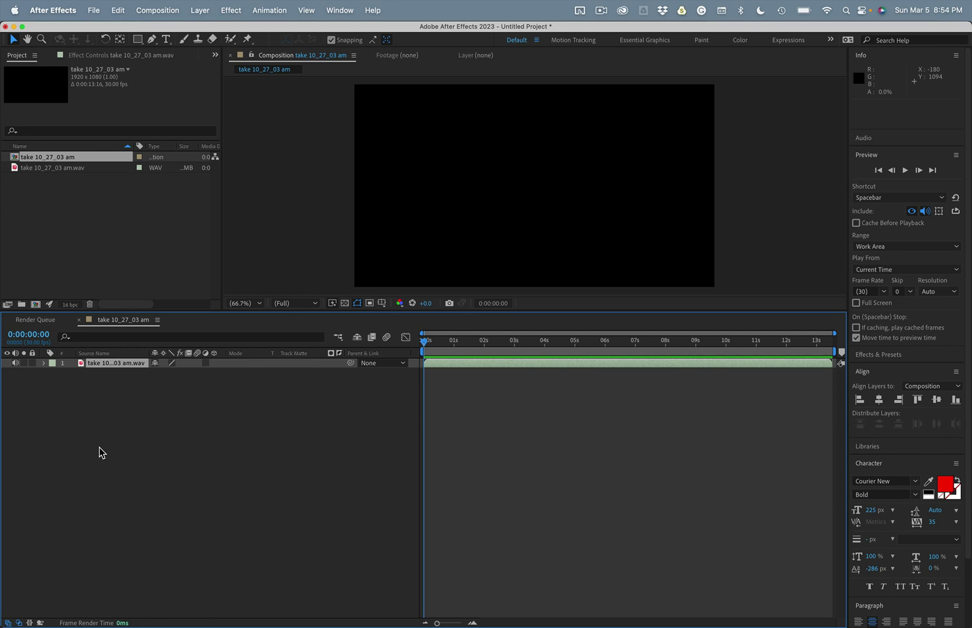
# Add a composition-sized green solid layer named Mask Movement above the audio layer.
pyautogui.press('super+y')
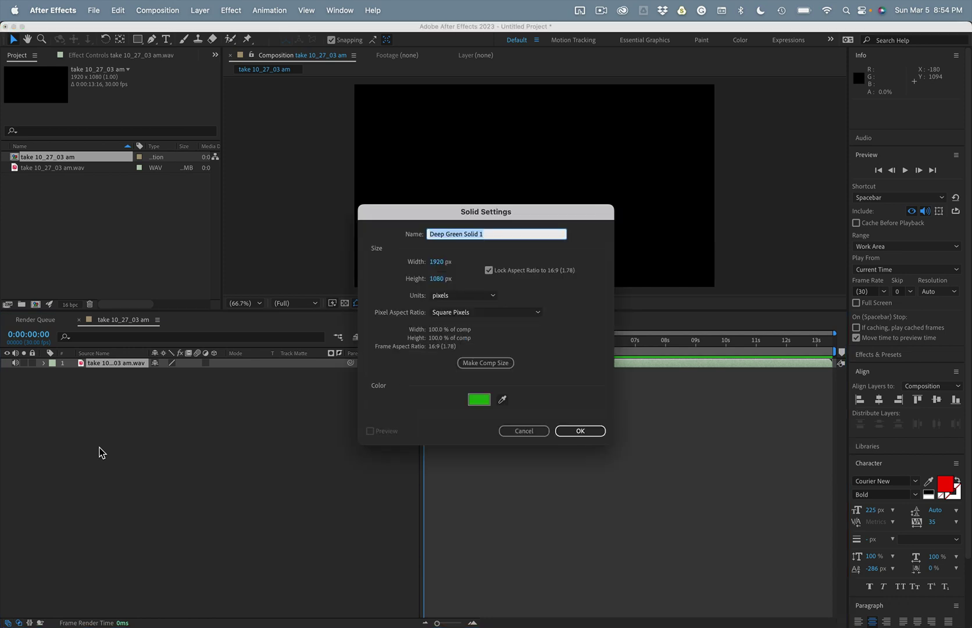
pyautogui.write('Mask Movement')
pyautogui.press('Return')
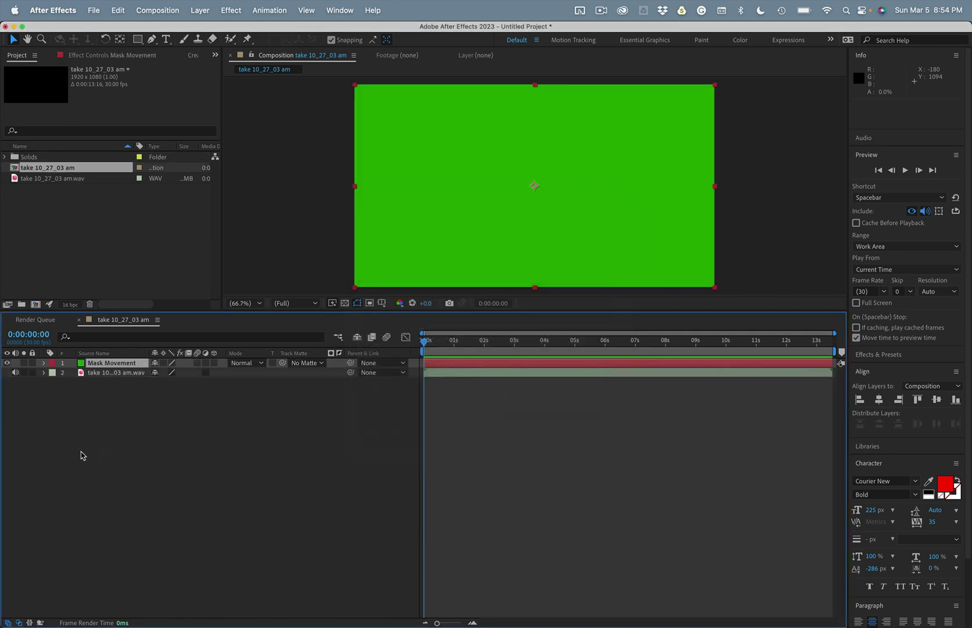
# Display the take 10_27_03 am.wav layer's waveform in the timeline and enlarge its height.
pyautogui.click(128, 373)
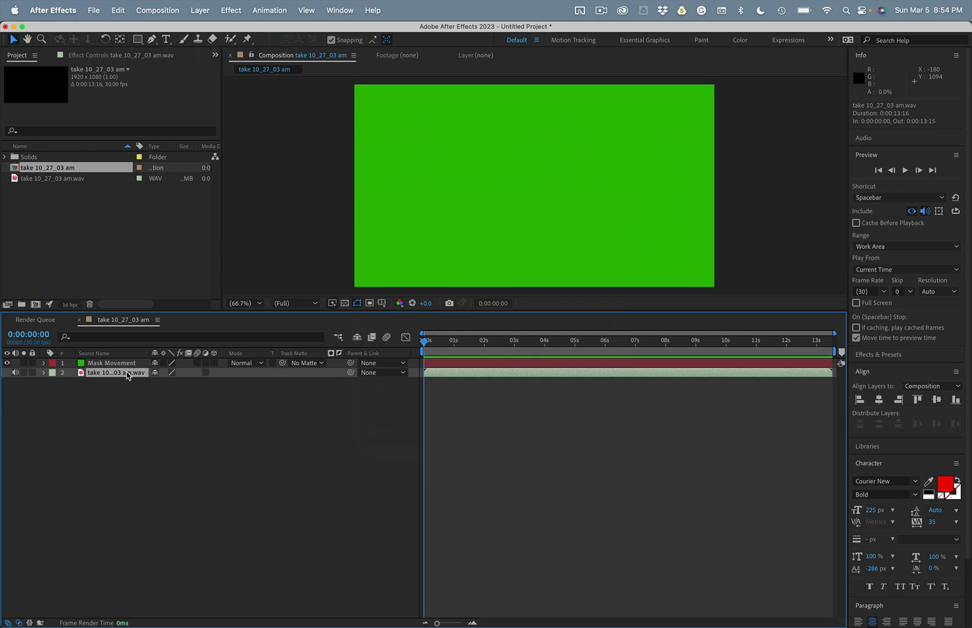
pyautogui.press('l')
pyautogui.press('l')
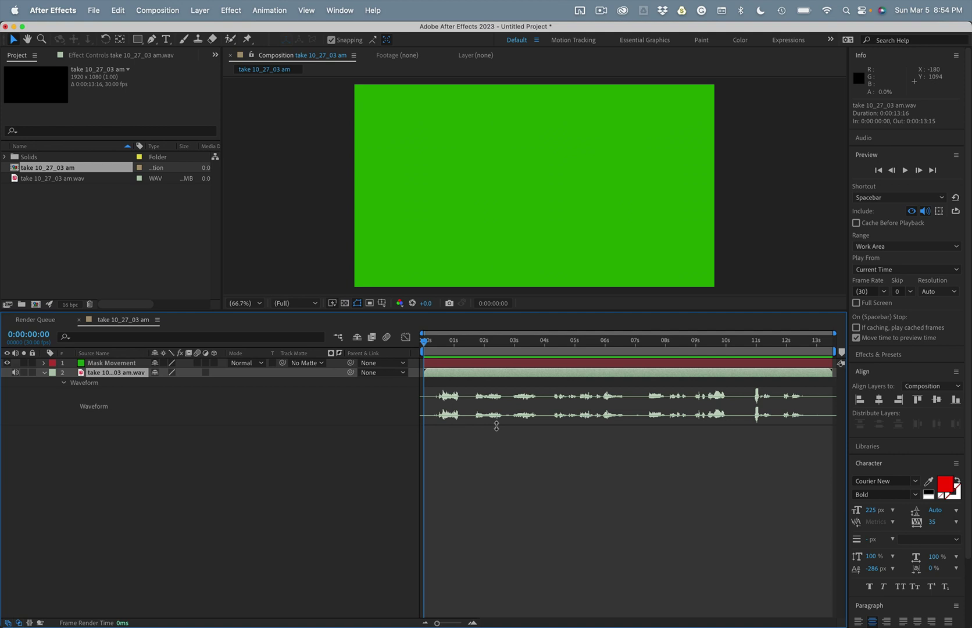
pyautogui.moveTo(496, 426); pyautogui.dragTo(499, 567)
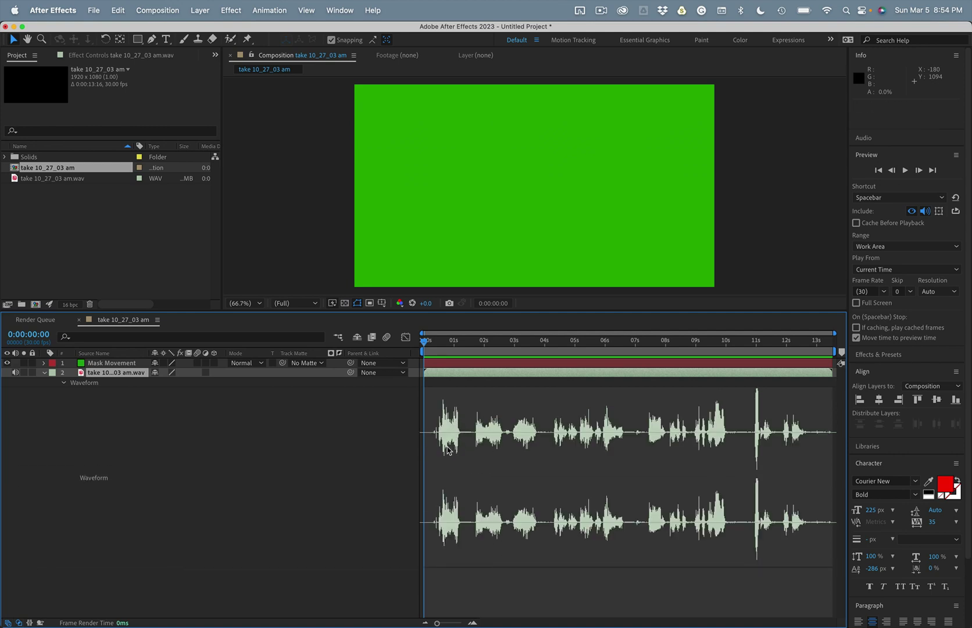
# Trim the start of the audio layer to 0:00:00:12, just before the first sound in the waveform.
pyautogui.moveTo(430, 343); pyautogui.dragTo(432, 347)
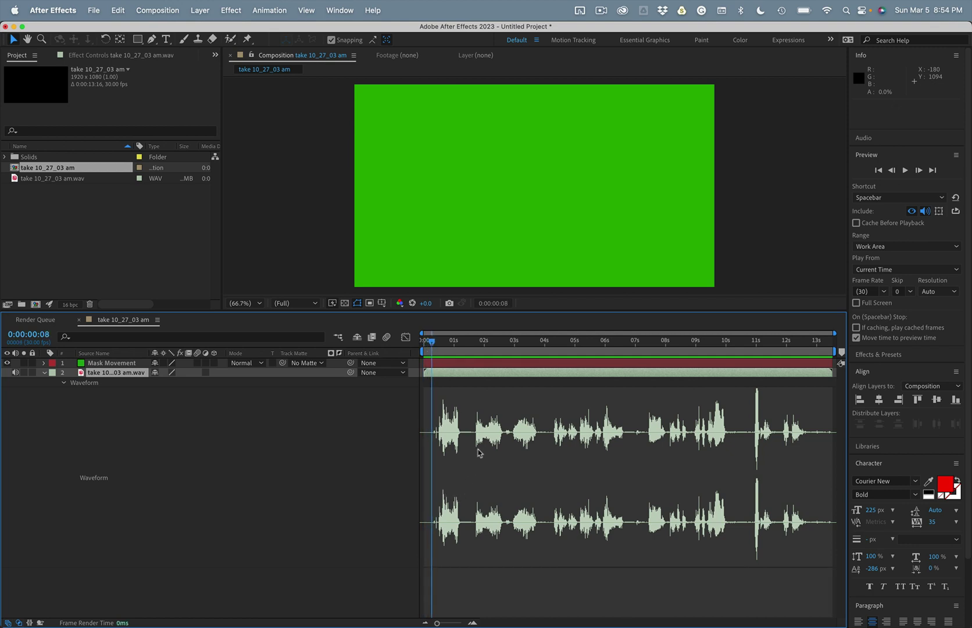
pyautogui.scroll(10, 478, 456)
pyautogui.scroll(-8, 478, 456)
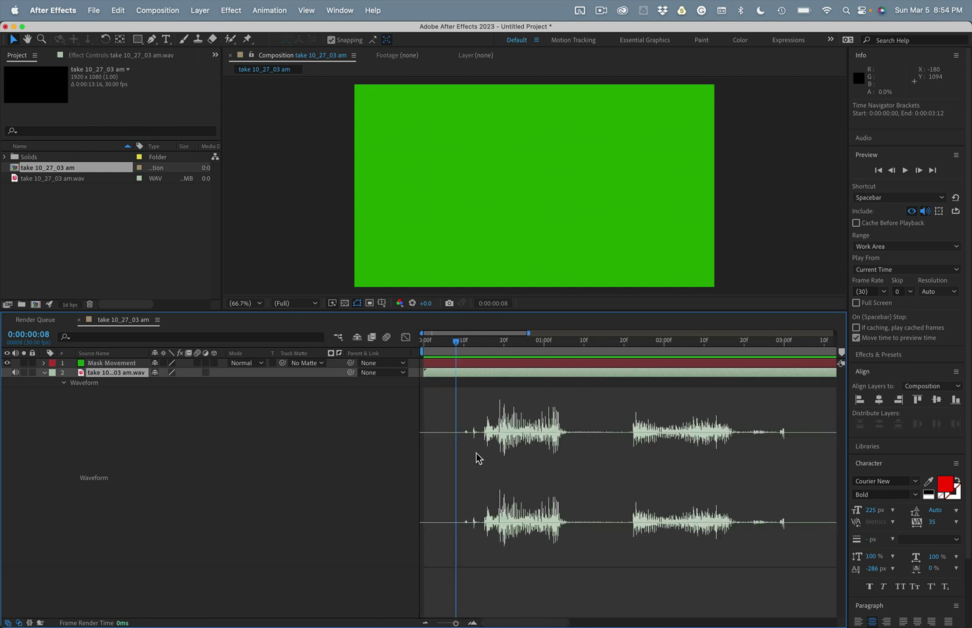
pyautogui.moveTo(455, 346); pyautogui.dragTo(471, 349)
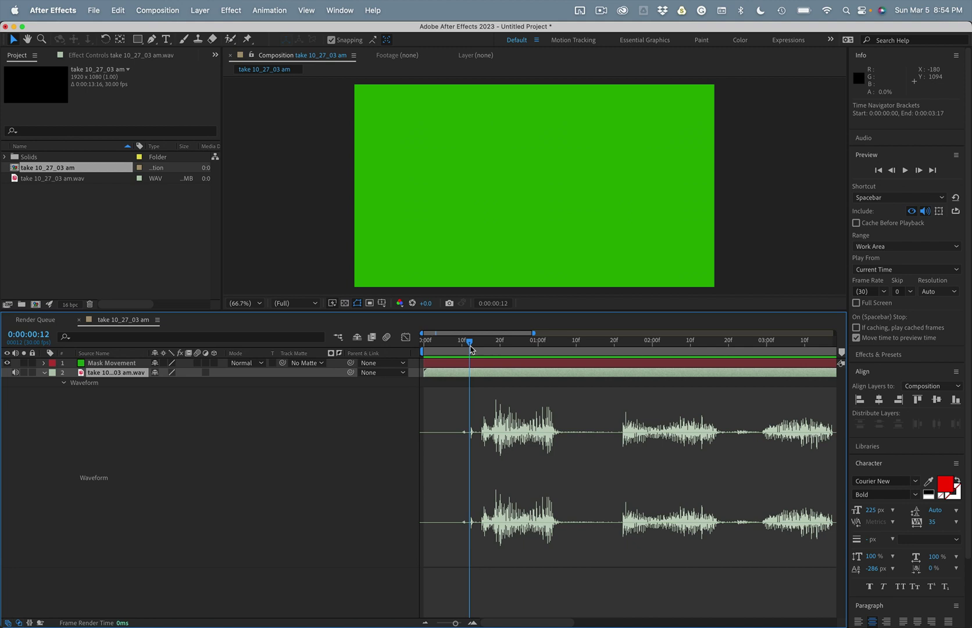
pyautogui.moveTo(470, 348); pyautogui.dragTo(471, 347)
pyautogui.hotkey('alt', '[')
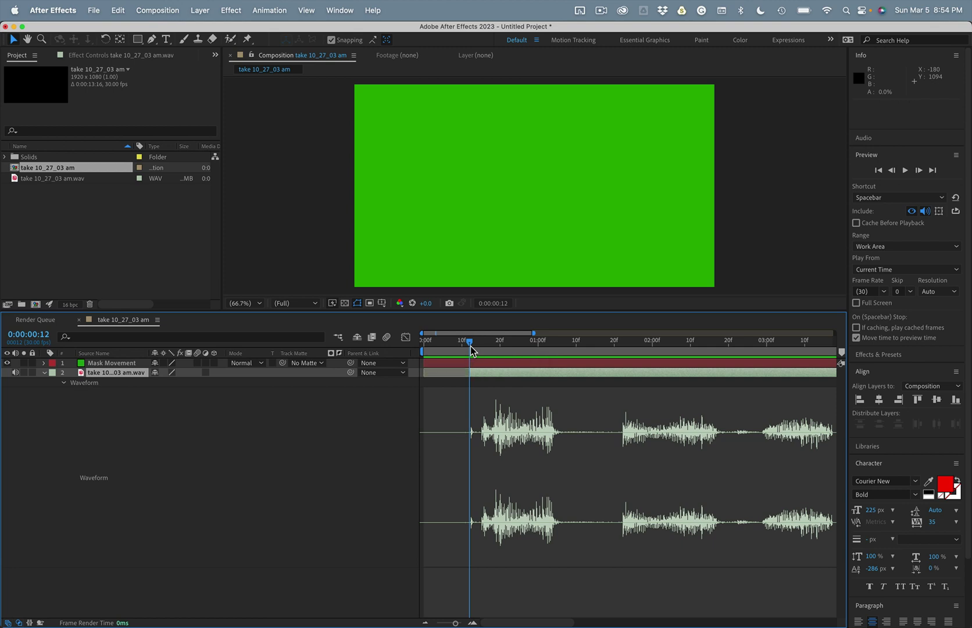
# Pre-compose the trimmed audio layer, moving all attributes into the new composition and adjusting its duration to the layer's time span.
pyautogui.rightClick(494, 372)
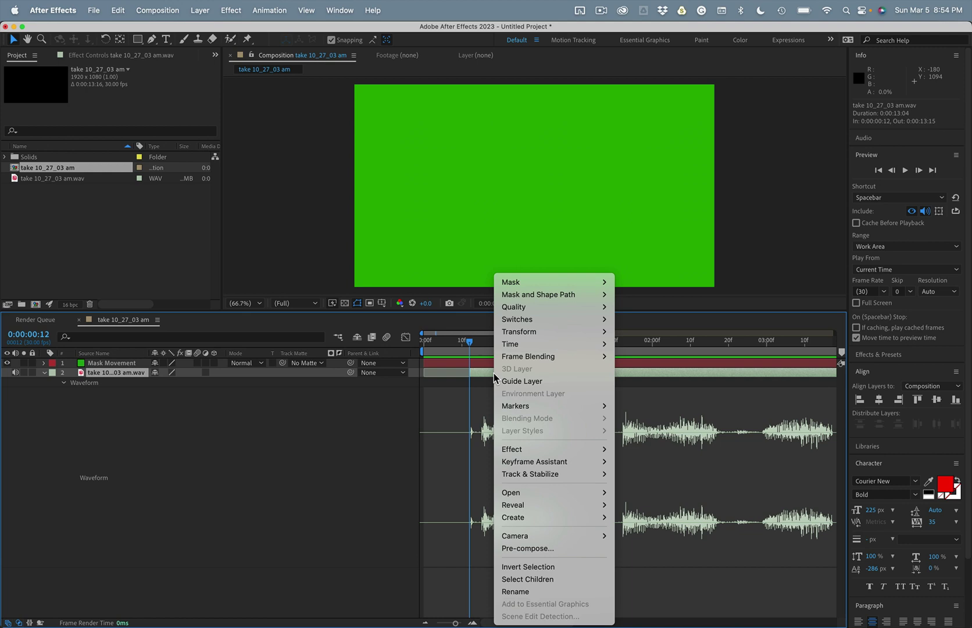
pyautogui.click(538, 555)
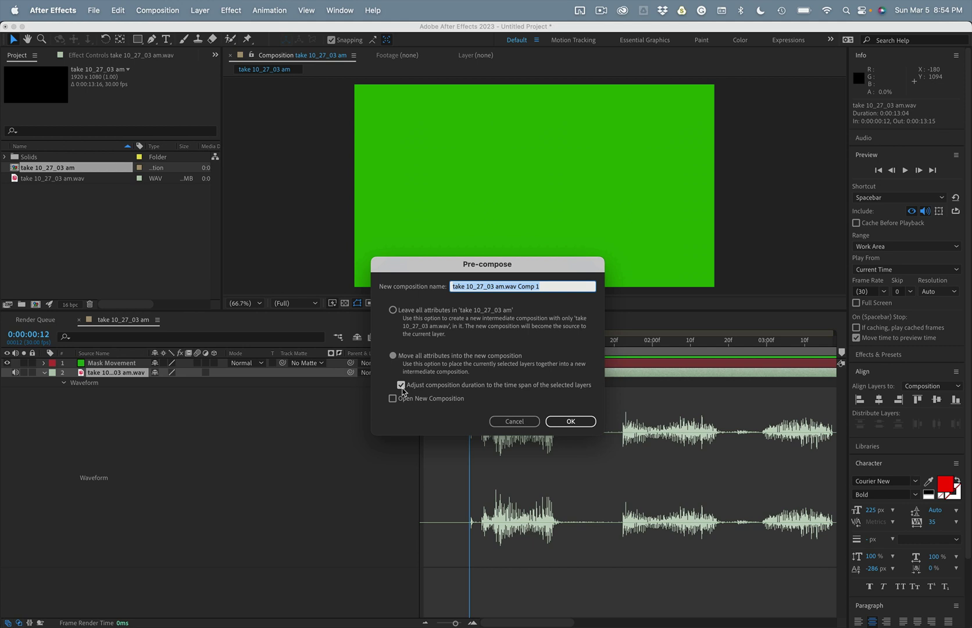
pyautogui.click(572, 424)
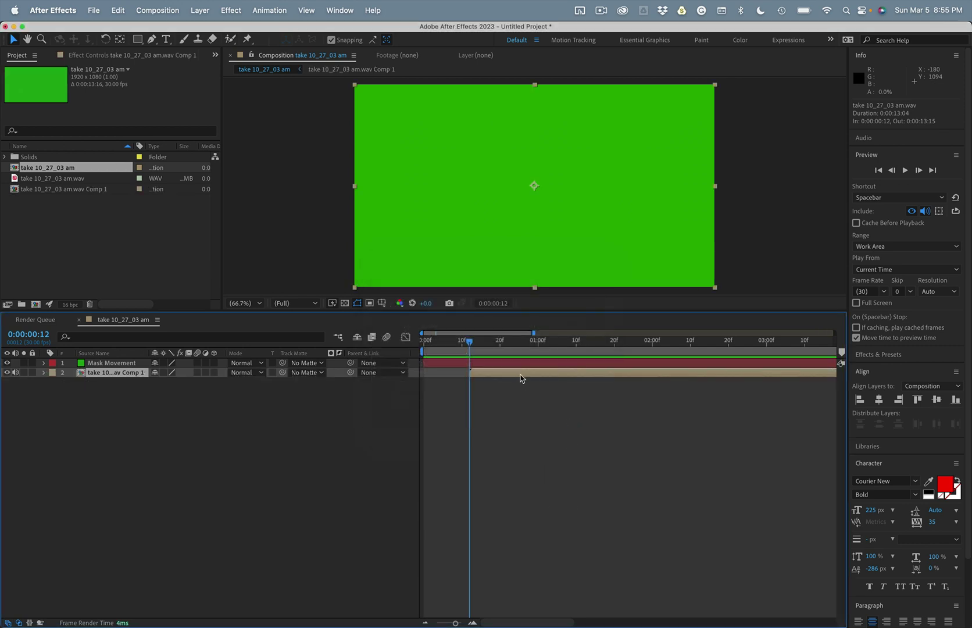
# Move the pre-composed audio layer so that it starts at 0:00:00:00.
pyautogui.click(444, 375)
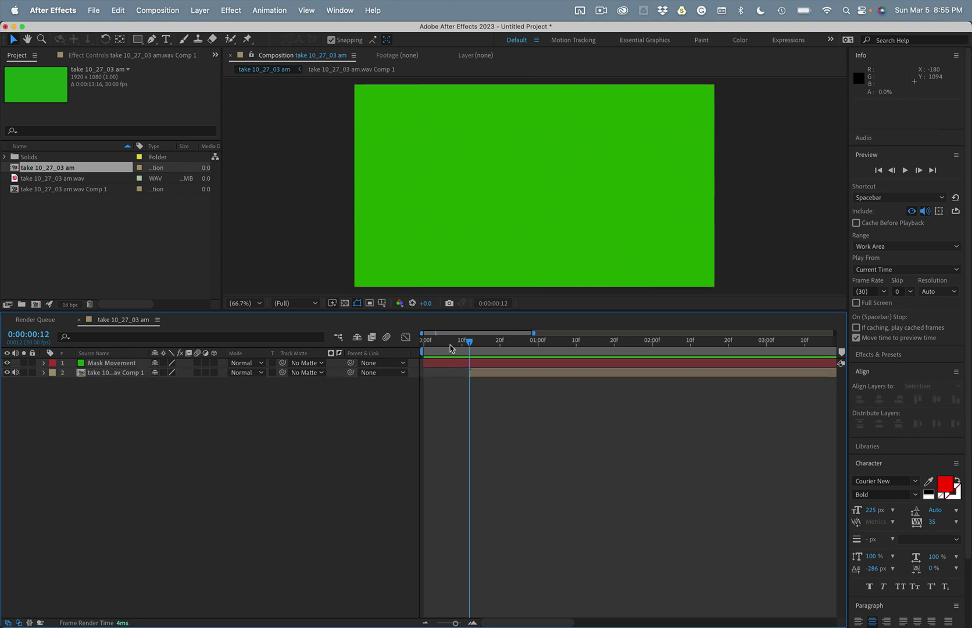
pyautogui.moveTo(450, 348); pyautogui.dragTo(416, 348)
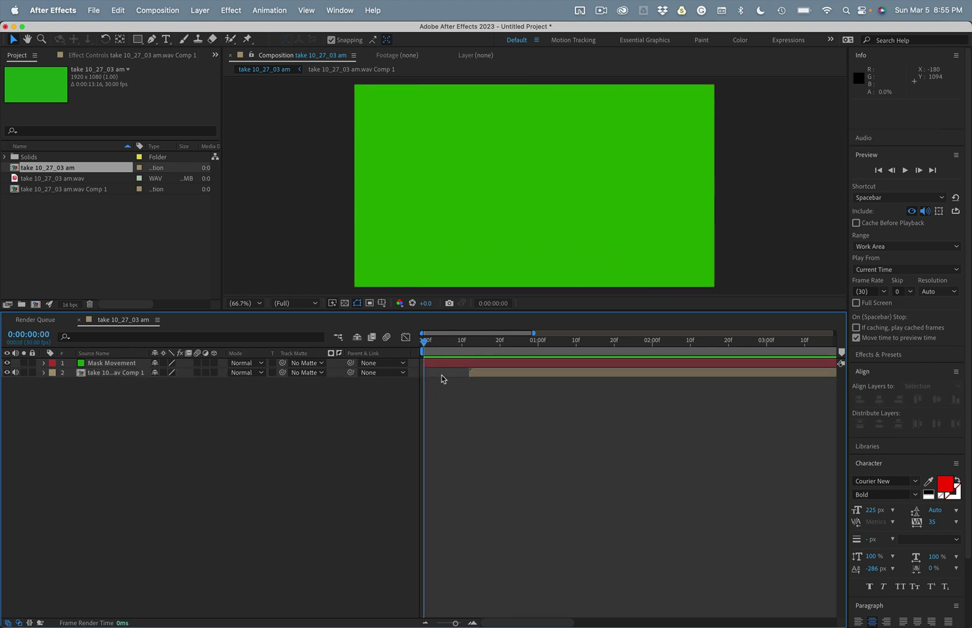
pyautogui.moveTo(482, 378); pyautogui.dragTo(440, 376)
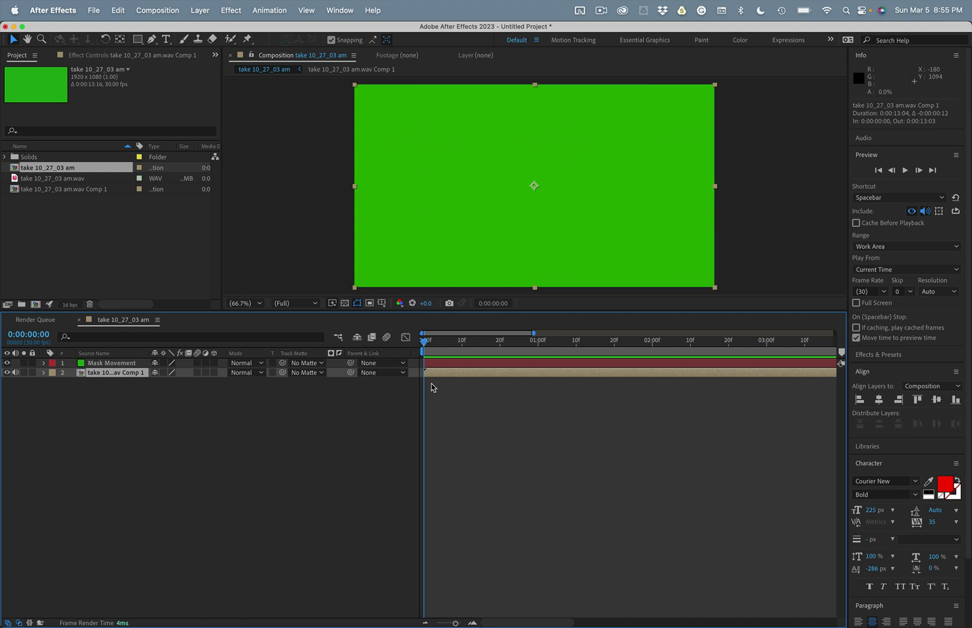
# Display the pre-composed audio layer's waveform and increase its height in the timeline.
pyautogui.press('l')
pyautogui.press('l')
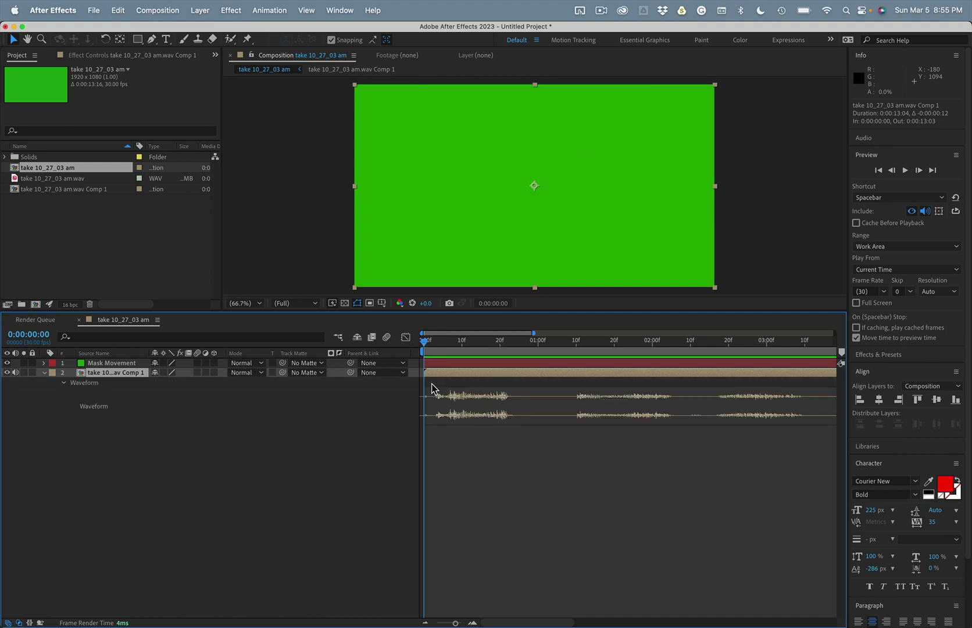
pyautogui.moveTo(458, 424); pyautogui.dragTo(455, 554)
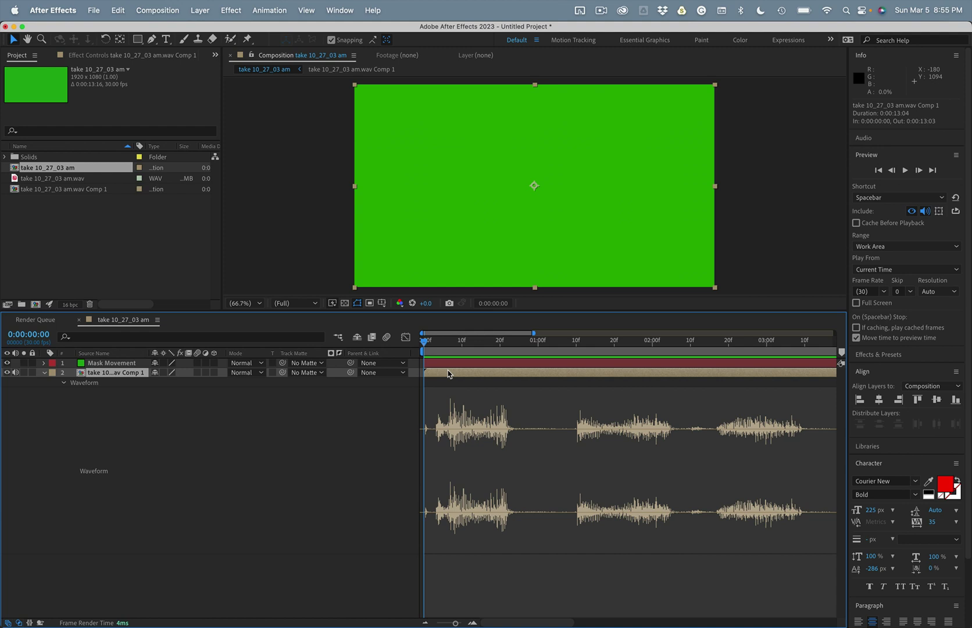
# Enable time remapping on the pre-composed audio layer and show the composition's full duration in the timeline.
pyautogui.press('super+alt+t')
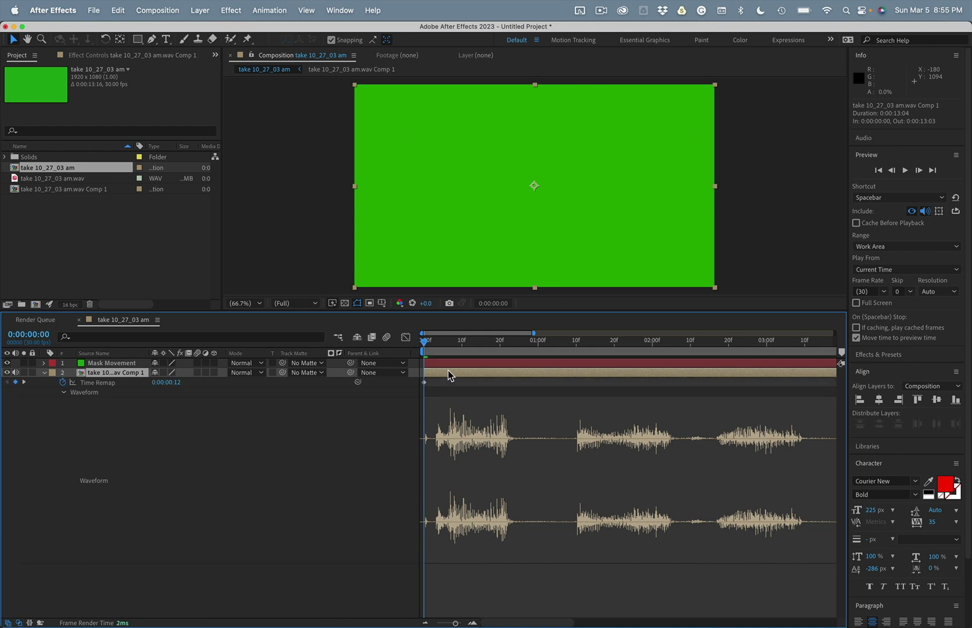
pyautogui.scroll(-3, 538, 384)
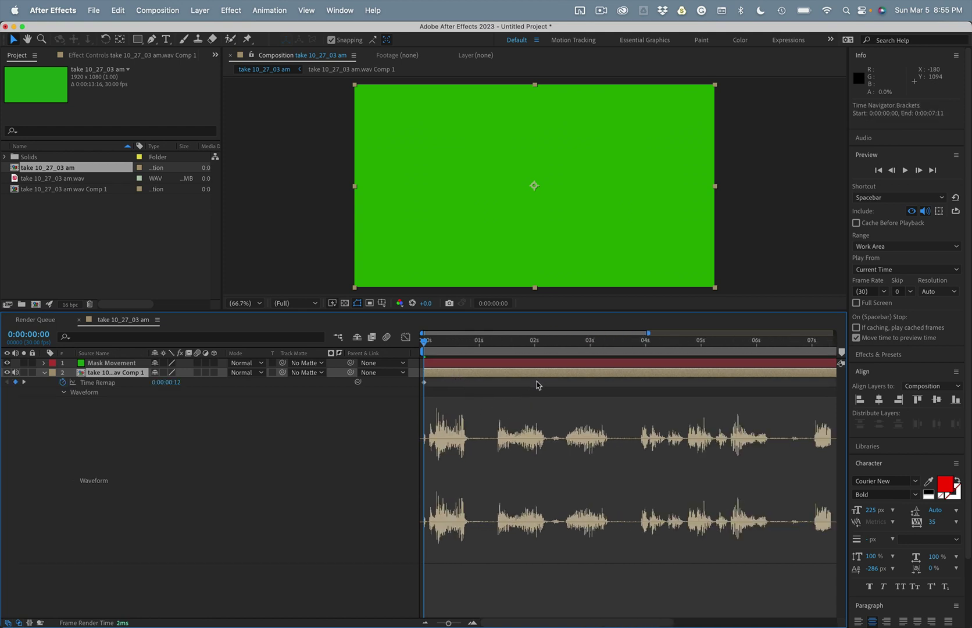
pyautogui.scroll(-3, 537, 385)
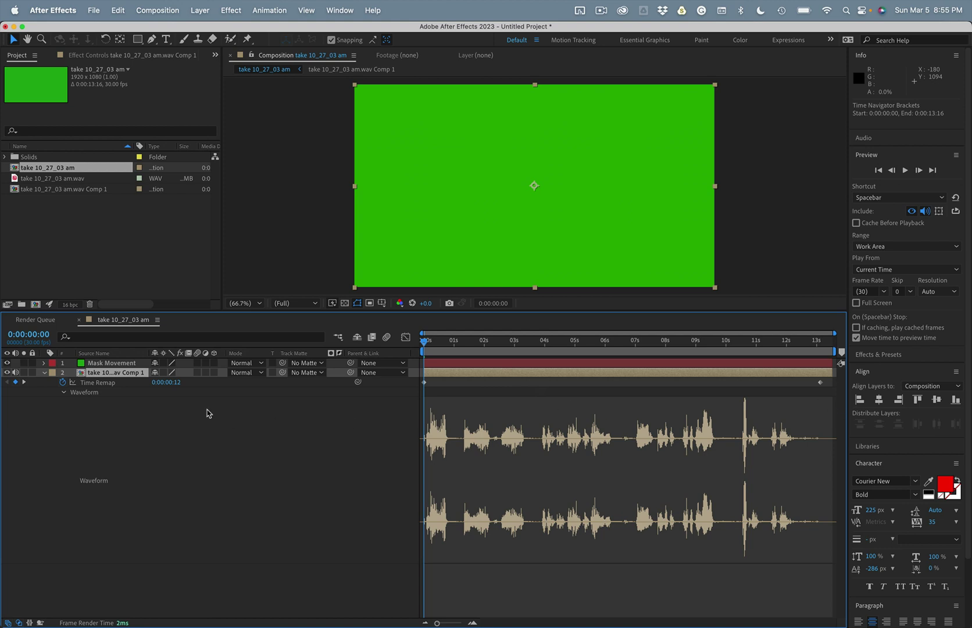
# Draw a closed five-point mask with the Pen tool near the centre of the Mask Movement solid.
pyautogui.click(109, 362)
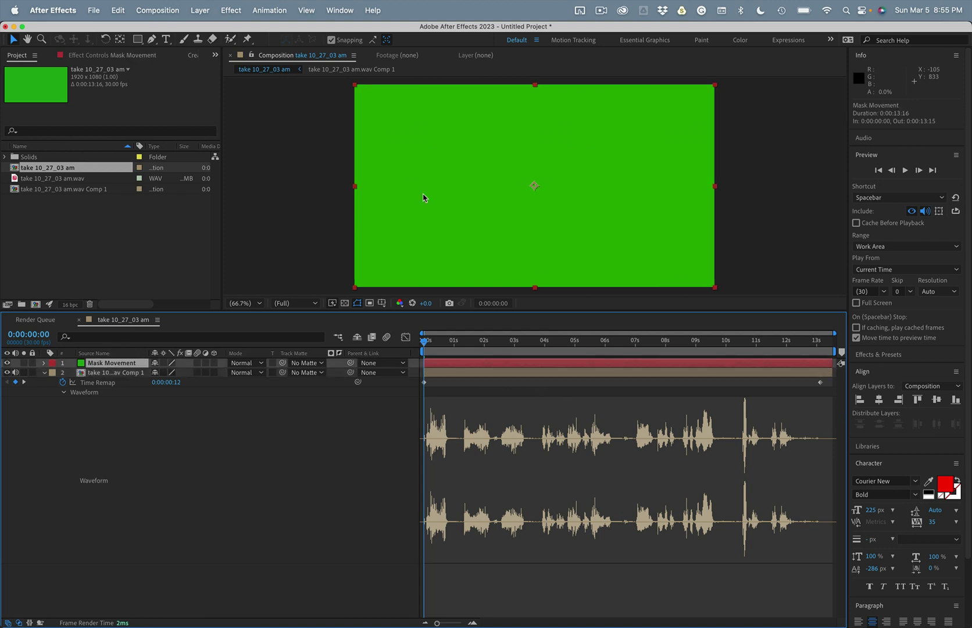
pyautogui.press('g')
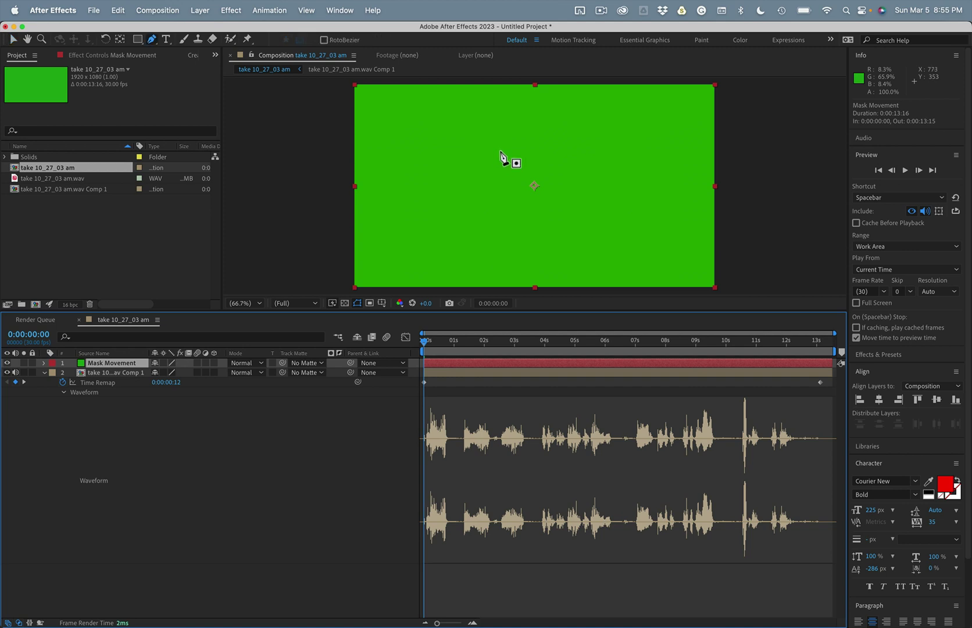
pyautogui.click(498, 143)
pyautogui.click(461, 184)
pyautogui.click(530, 263)
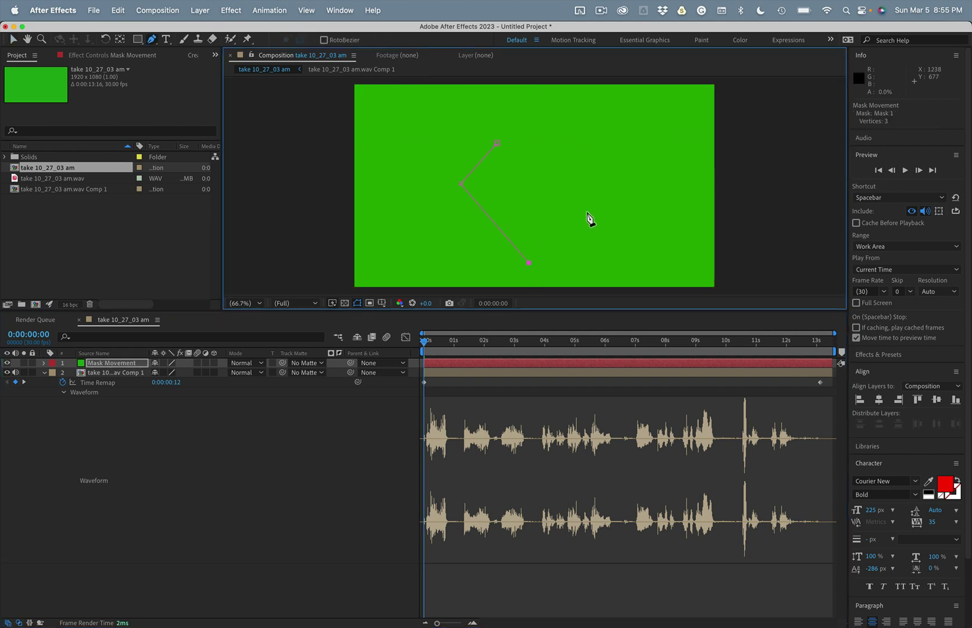
pyautogui.click(546, 204)
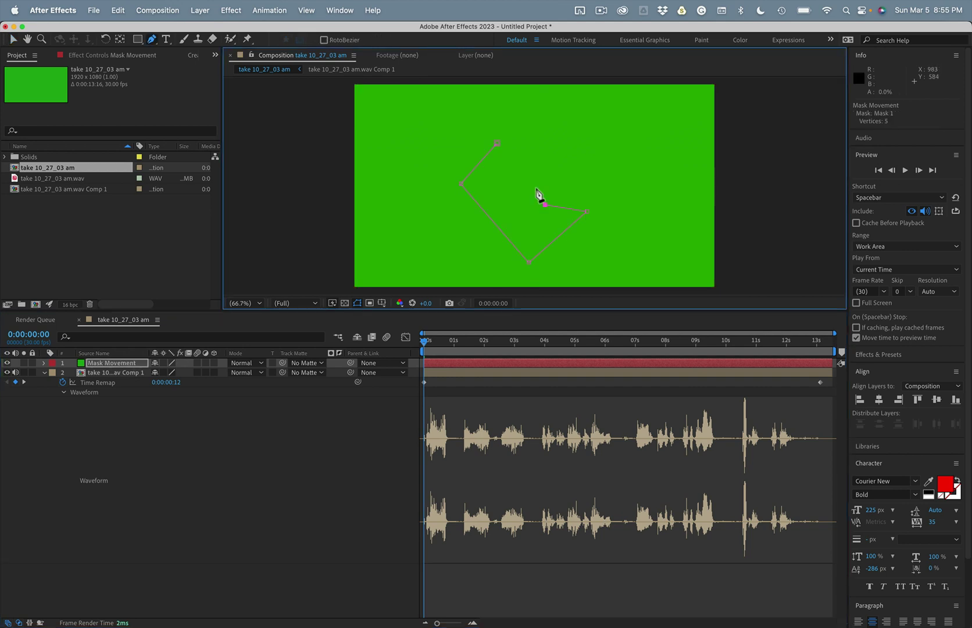
pyautogui.click(497, 143)
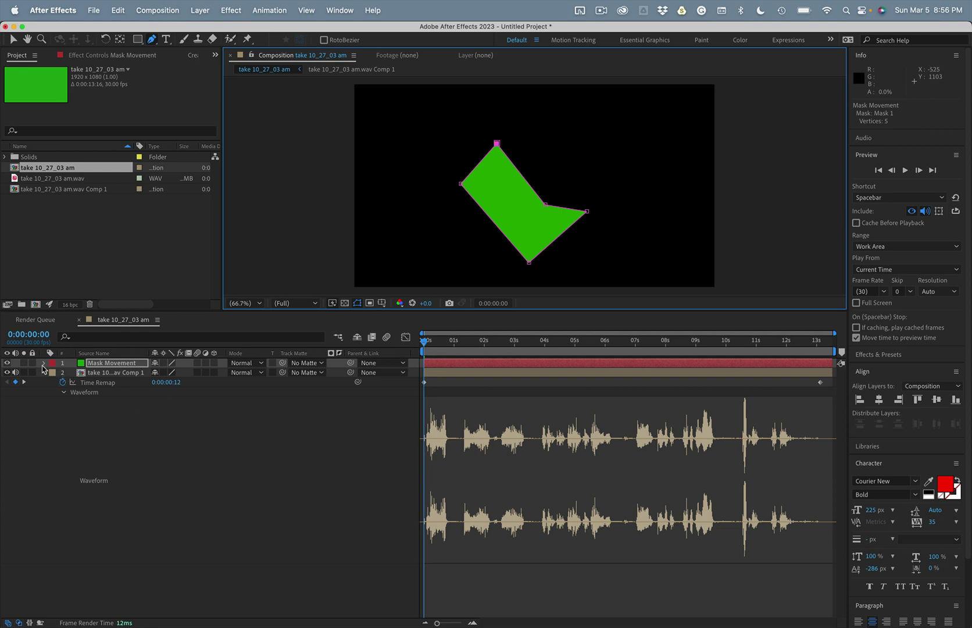
# Reveal the mask properties of the Mask Movement layer and set Mask 1's color to red, FF0000.
pyautogui.press('n')
pyautogui.press('m')
pyautogui.press('m')
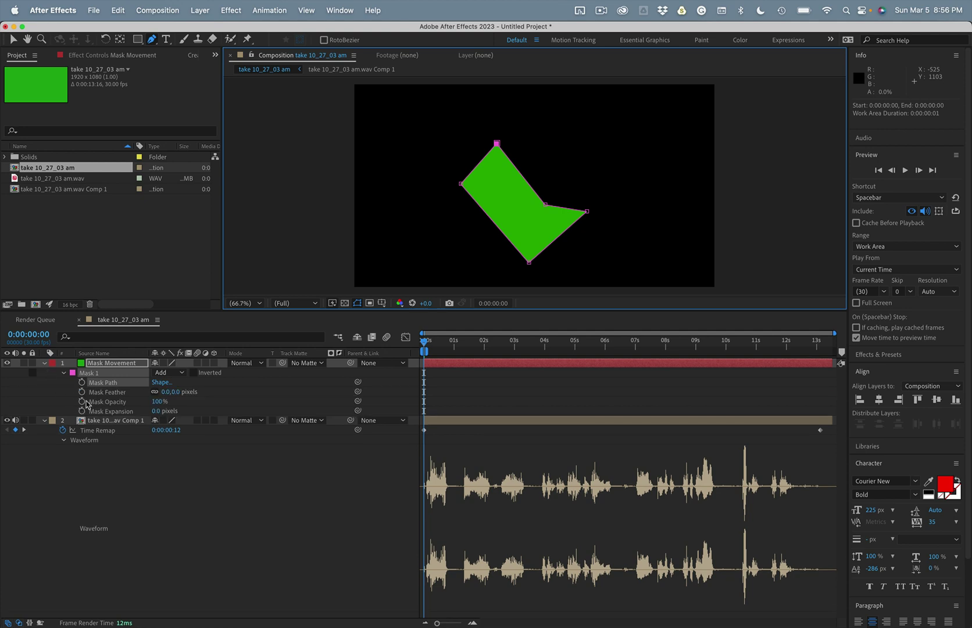
pyautogui.click(73, 372)
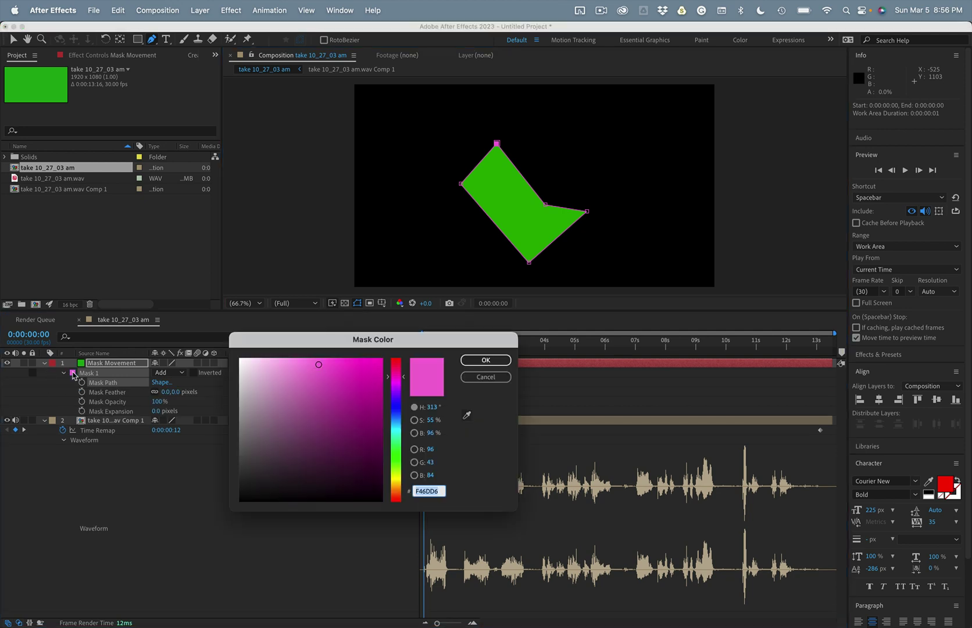
pyautogui.click(396, 354)
pyautogui.moveTo(375, 377); pyautogui.dragTo(388, 346)
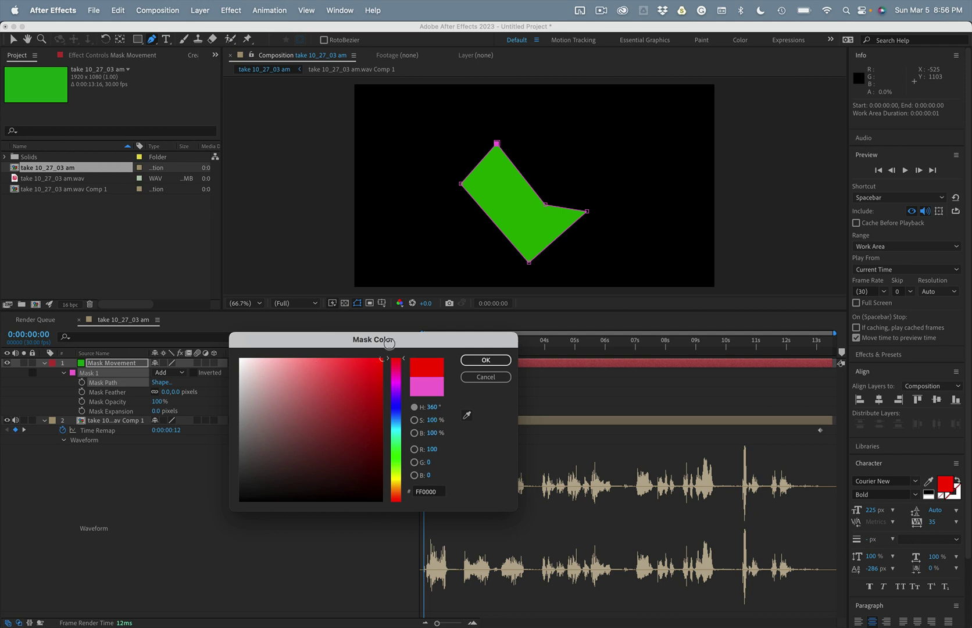
pyautogui.click(486, 360)
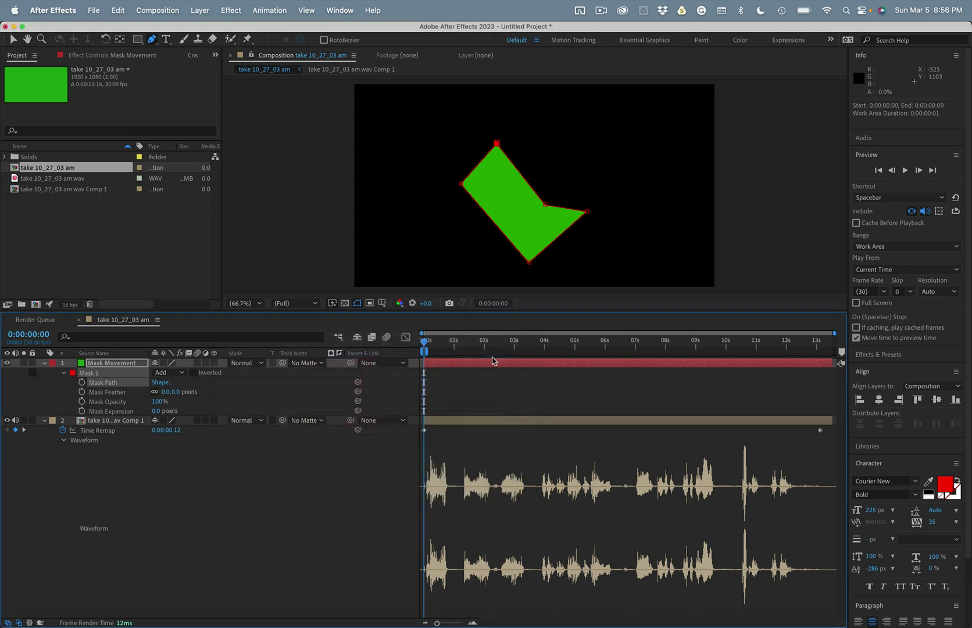
# Reshape Mask 1 by selecting its topmost vertex and the inner right vertex and moving both upward.
pyautogui.click(125, 384)
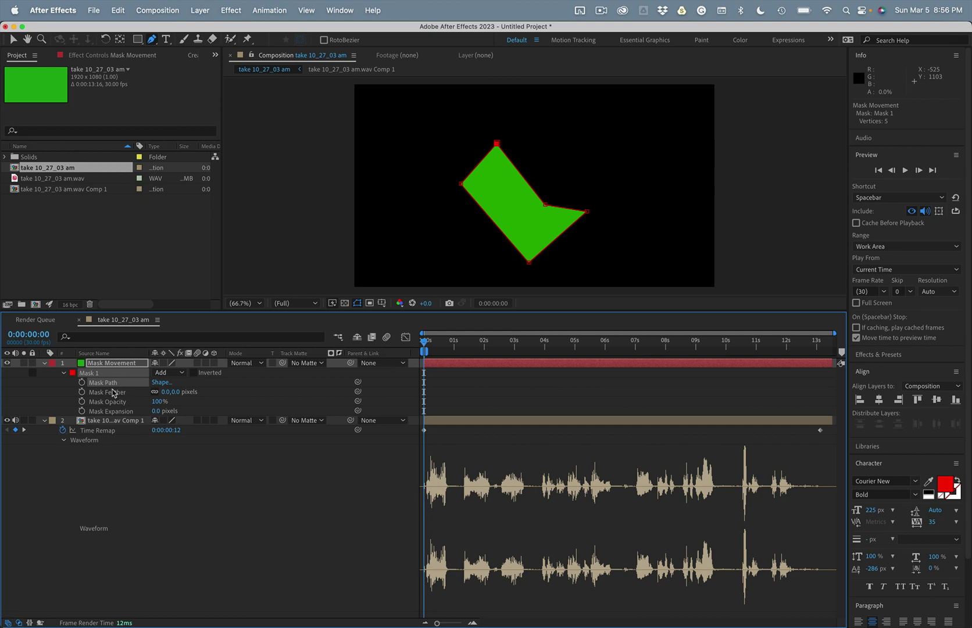
pyautogui.click(113, 394)
pyautogui.click(115, 385)
pyautogui.press('v')
pyautogui.moveTo(477, 120); pyautogui.dragTo(547, 173)
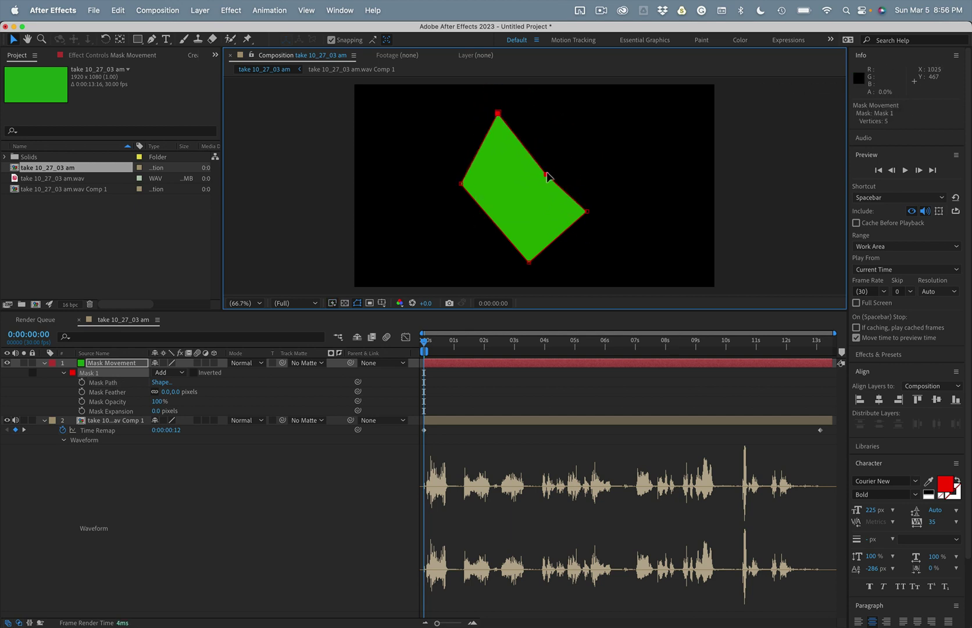
# Keyframe Mask 1's path at 0:00:01:28, folding its inner right vertex inward at 0:00:02:28 and pulling it back outward at 0:00:04:18.
pyautogui.moveTo(454, 347); pyautogui.dragTo(482, 346)
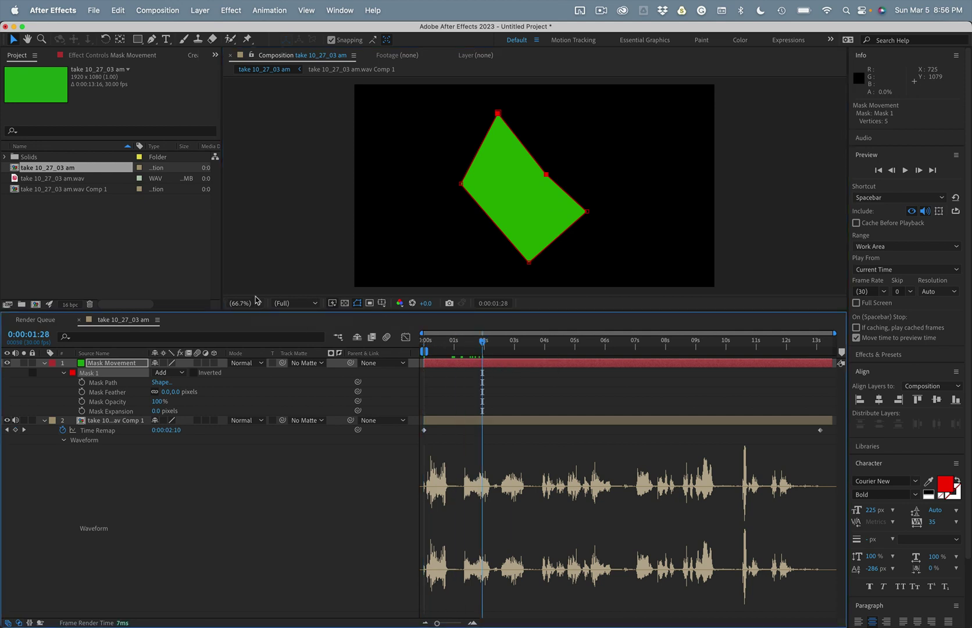
pyautogui.hotkey('alt', 'shift', 'm')
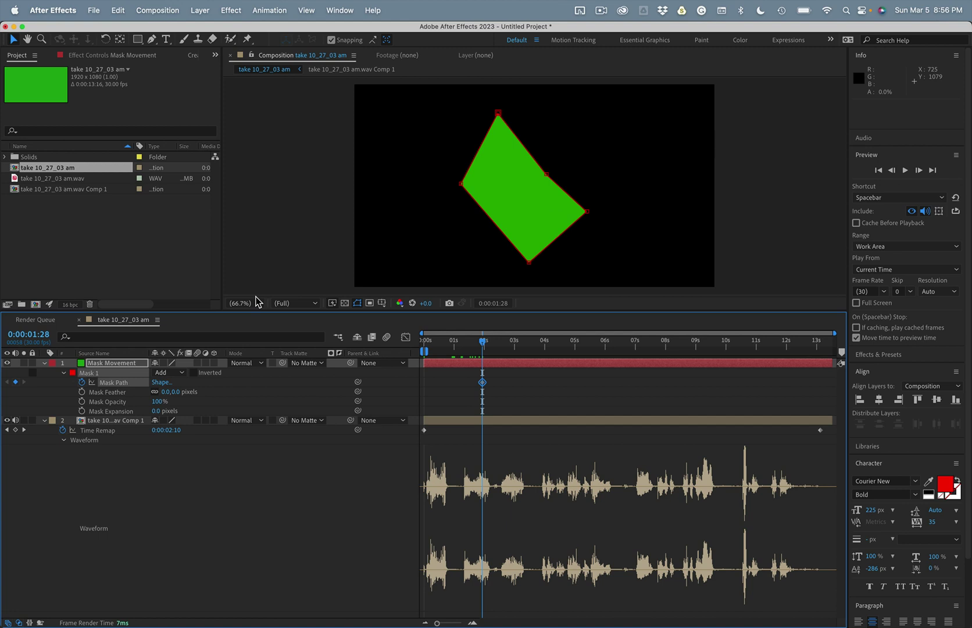
pyautogui.click(513, 348)
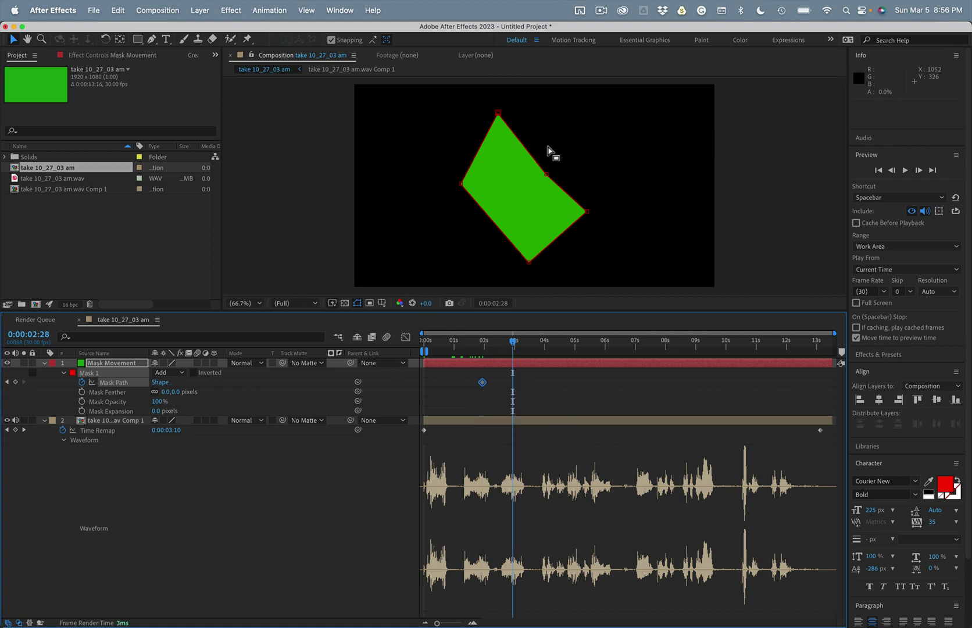
pyautogui.click(557, 194)
pyautogui.moveTo(546, 175); pyautogui.dragTo(500, 231)
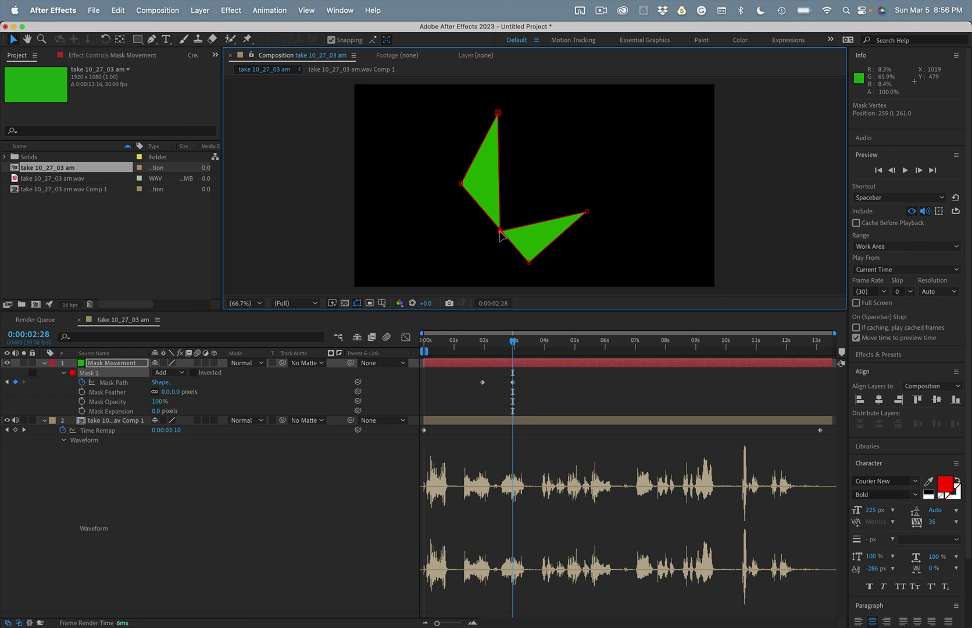
pyautogui.click(563, 346)
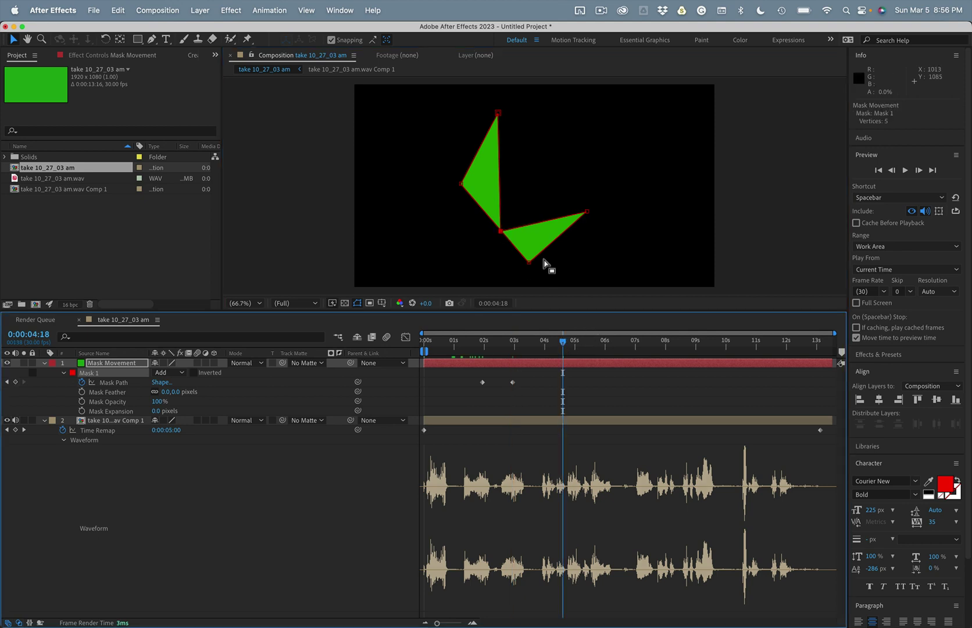
pyautogui.moveTo(500, 231); pyautogui.dragTo(565, 168)
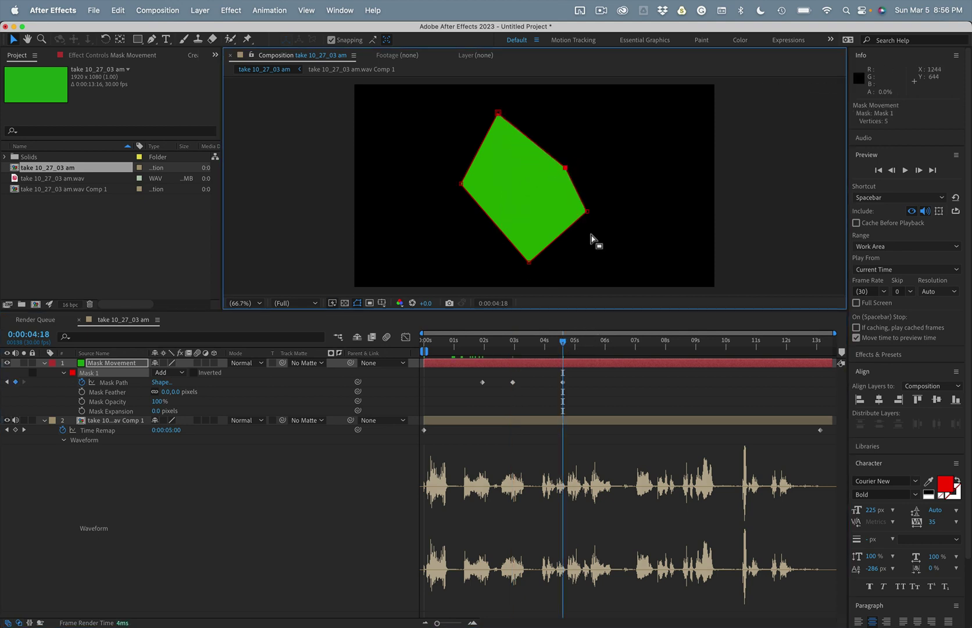
# At 0:00:06:19, move Mask 1's lowest vertex up and left, and round its leftmost vertex into a curve with the Pen tool.
pyautogui.click(603, 345)
pyautogui.press('space')
pyautogui.moveTo(478, 228)
pyautogui.mouseDown()
pyautogui.moveTo(554, 285)
pyautogui.moveTo(481, 246)
pyautogui.mouseUp()
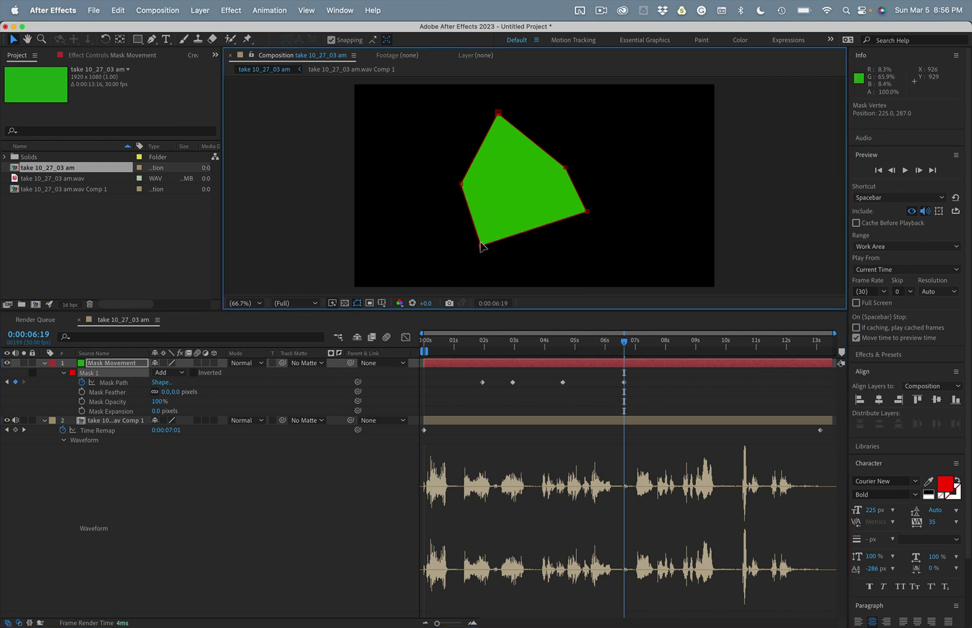
pyautogui.press('g')
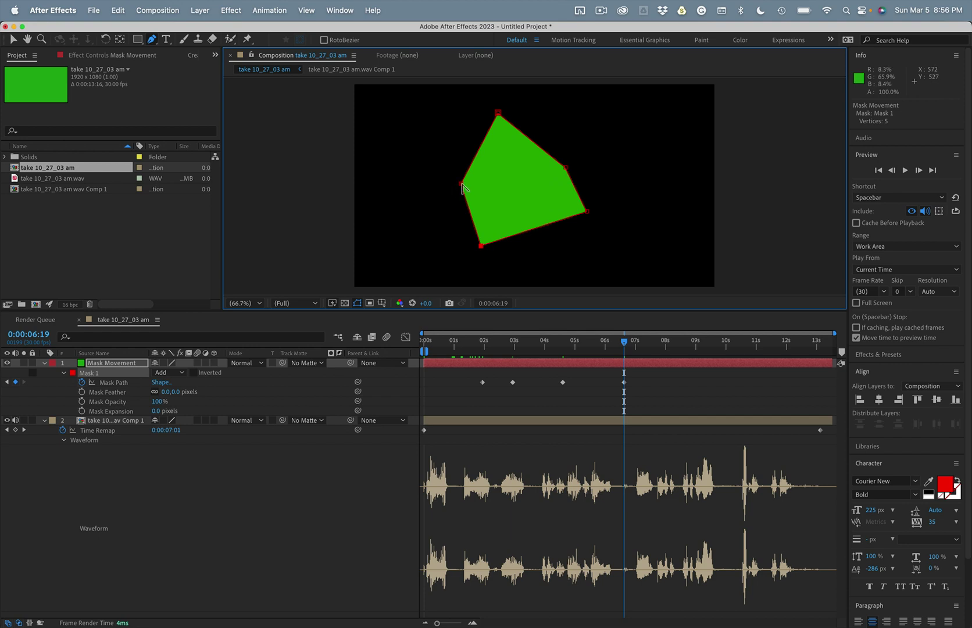
pyautogui.moveTo(460, 185); pyautogui.dragTo(445, 251)
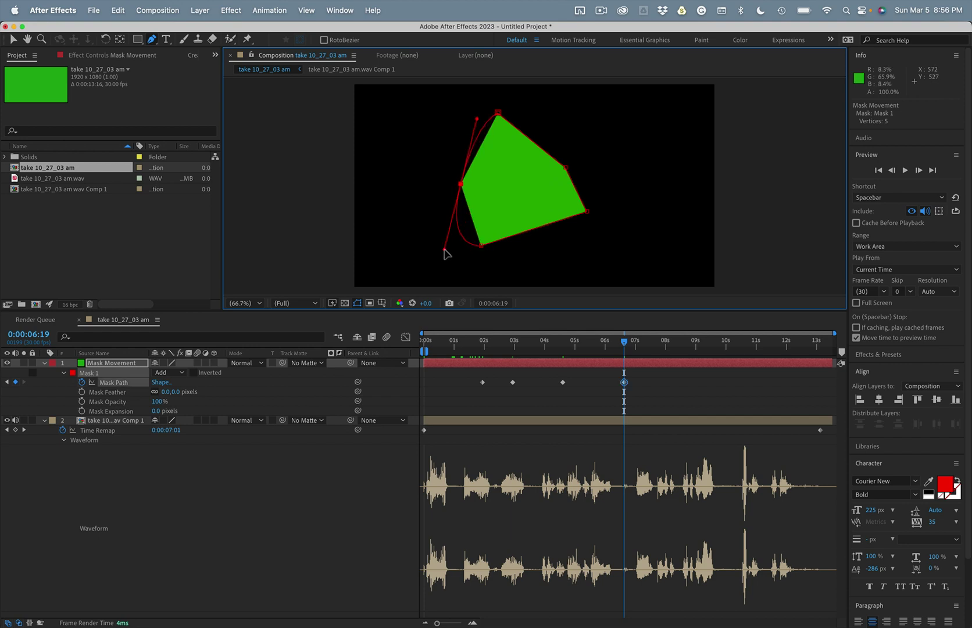
# Preview the mask path animation from the start of the composition and clear the selection.
pyautogui.click(600, 350)
pyautogui.press('Home')
pyautogui.press('space')
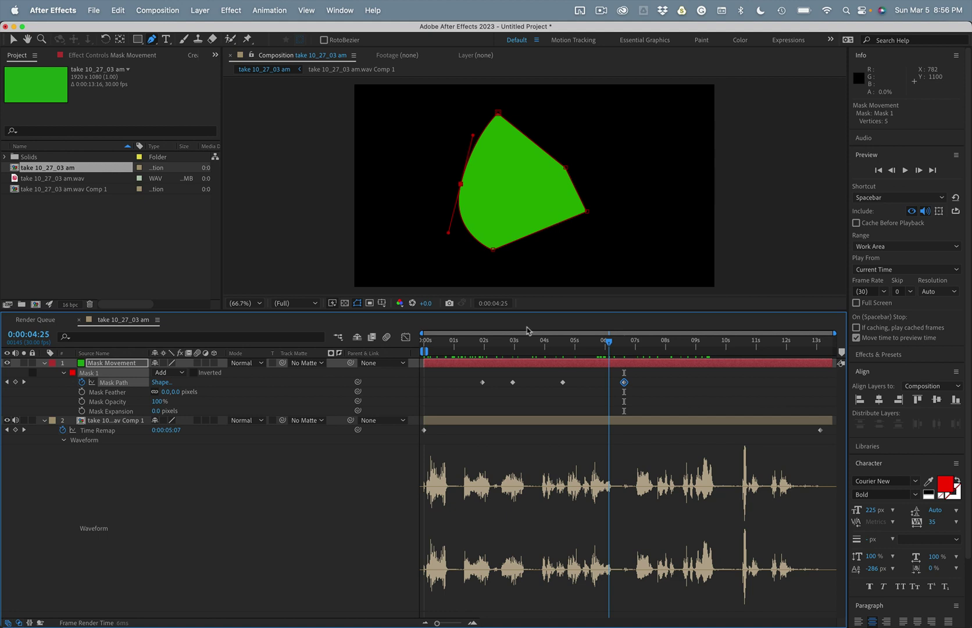
pyautogui.click(239, 530)
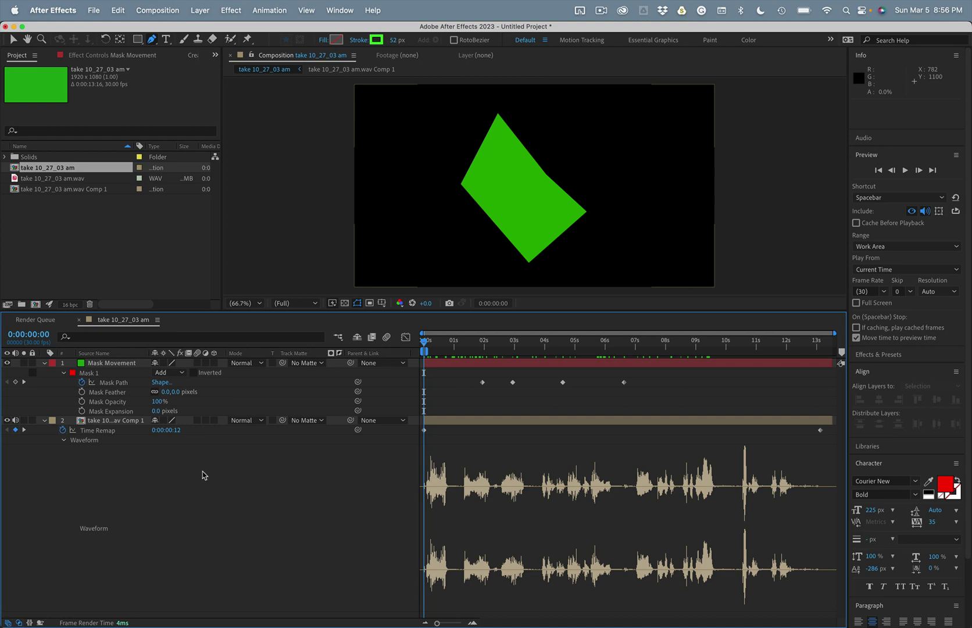
# Switch to Safari, review the Adobe Support Community post, and copy the expression that syncs the audio to the mask path's first keyframe.
pyautogui.press('super+Tab')
pyautogui.press('super+Tab')
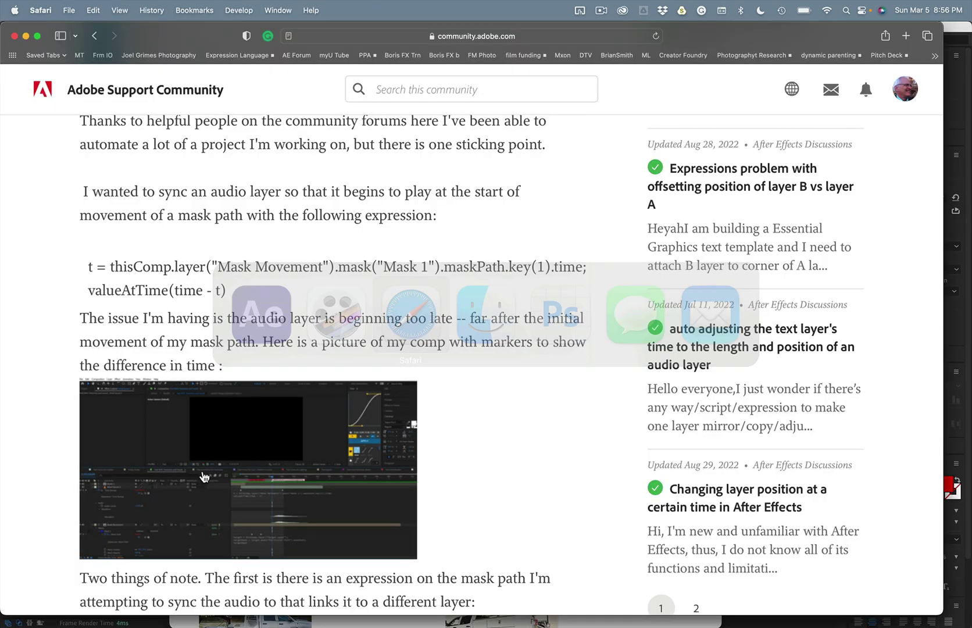
pyautogui.scroll(4, 206, 378)
pyautogui.scroll(-8, 208, 383)
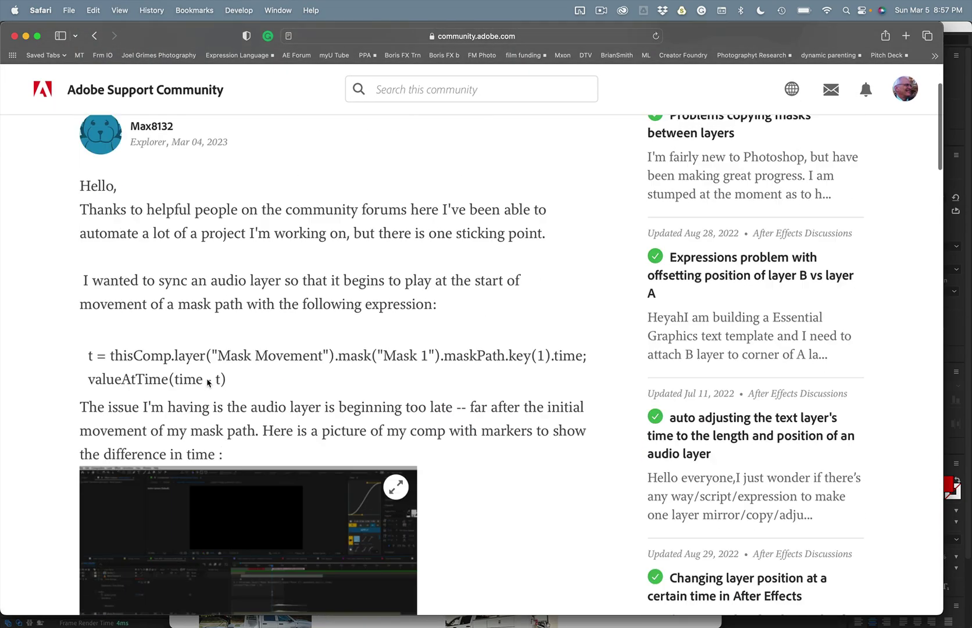
pyautogui.scroll(-3, 207, 382)
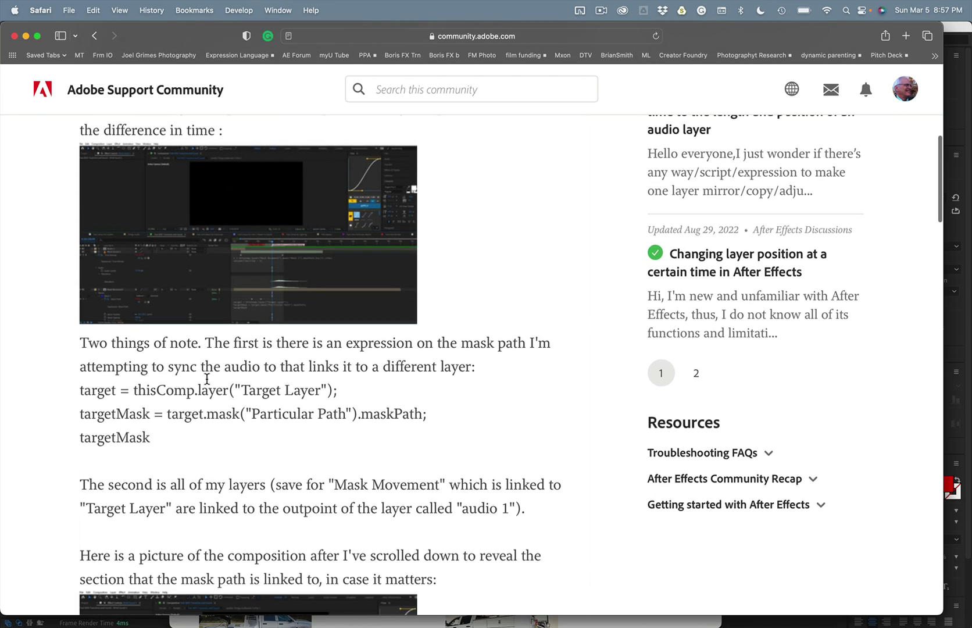
pyautogui.scroll(5, 207, 379)
pyautogui.scroll(2, 206, 379)
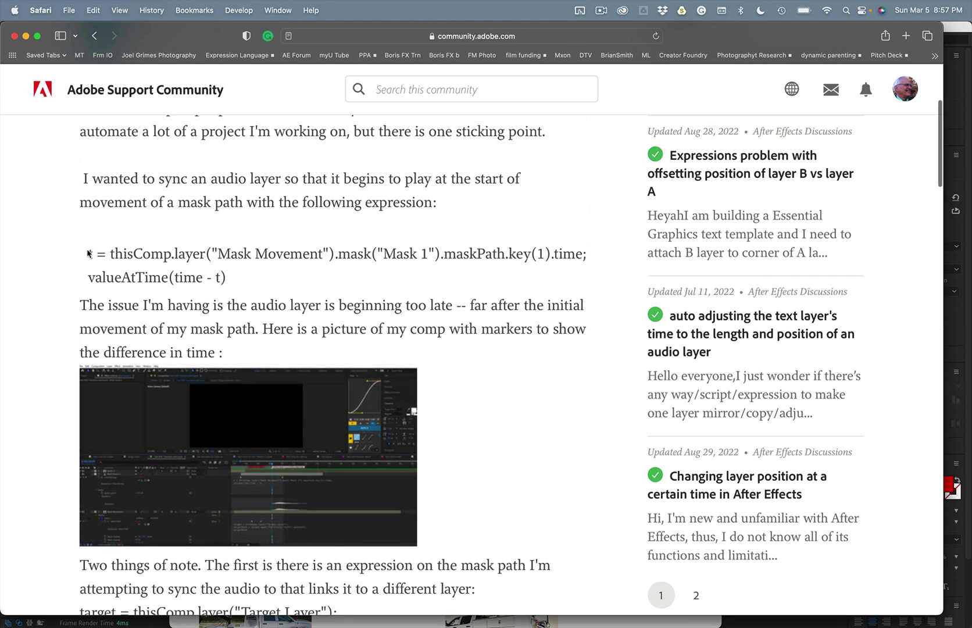
pyautogui.moveTo(88, 253); pyautogui.dragTo(244, 281)
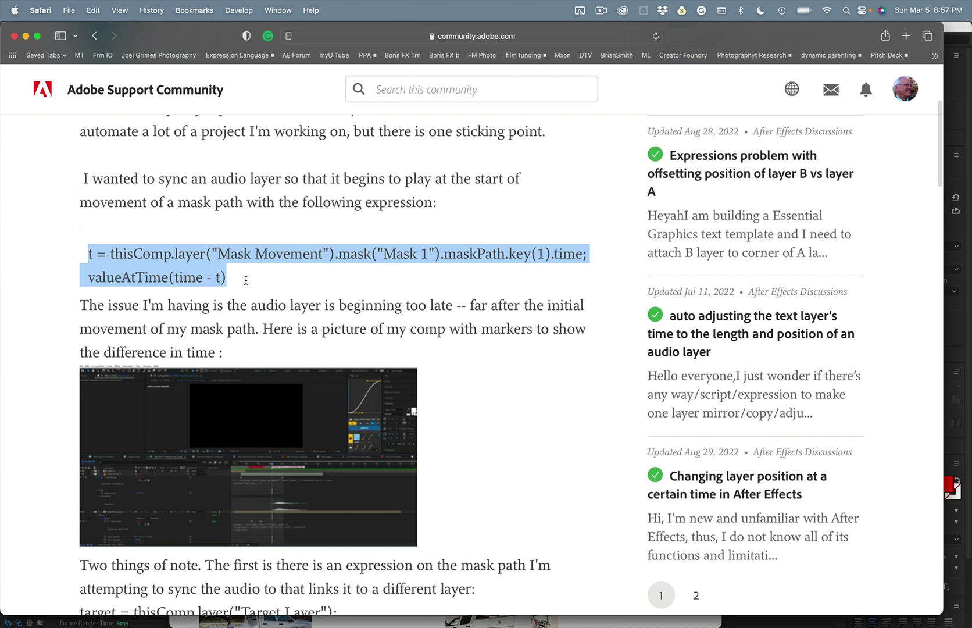
# Switch to After Effects and apply t = thisComp.layer("Mask Movement").mask("Mask 1").maskPath.key(1).time; valueAtTime(time - t) as the audio layer's Time Remap expression.
pyautogui.press('super+Tab')
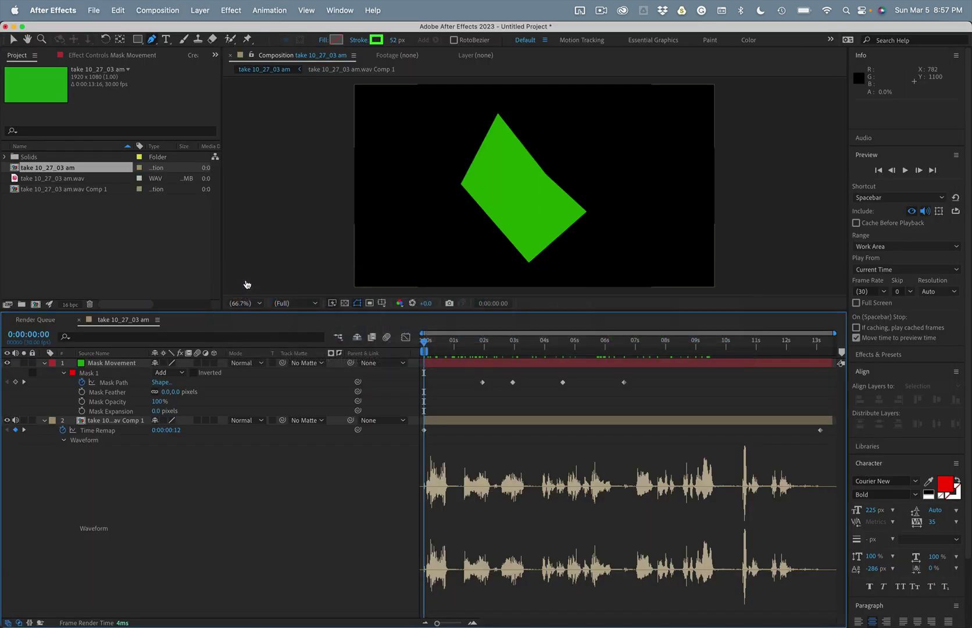
pyautogui.keyDown('alt'); pyautogui.click(62, 431); pyautogui.keyUp('alt')
pyautogui.write('t = thisComp.layer("Mask Movement").mask("Mask 1").maskPath.key(1).time;')
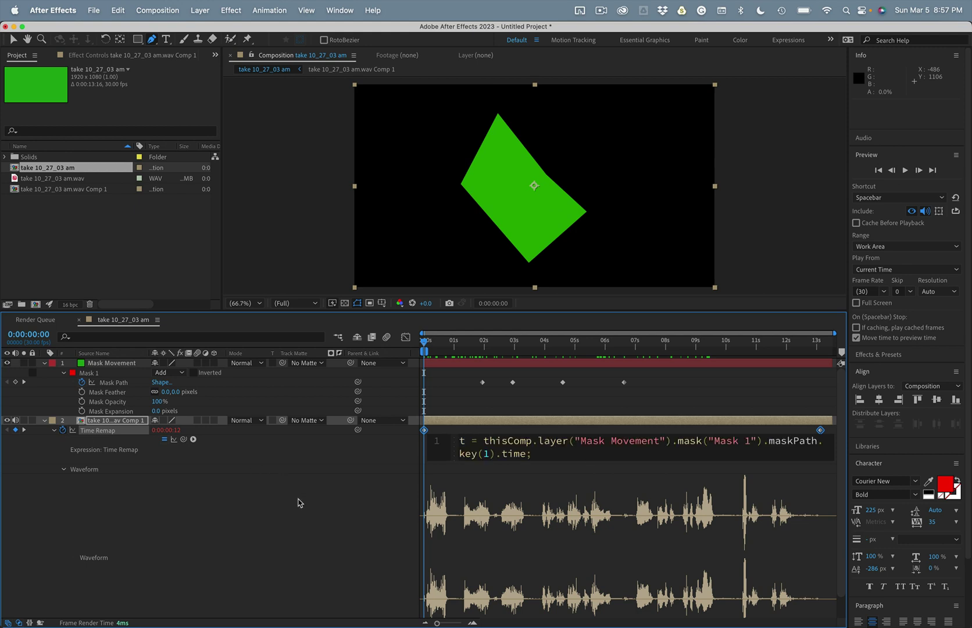
pyautogui.click(306, 545)
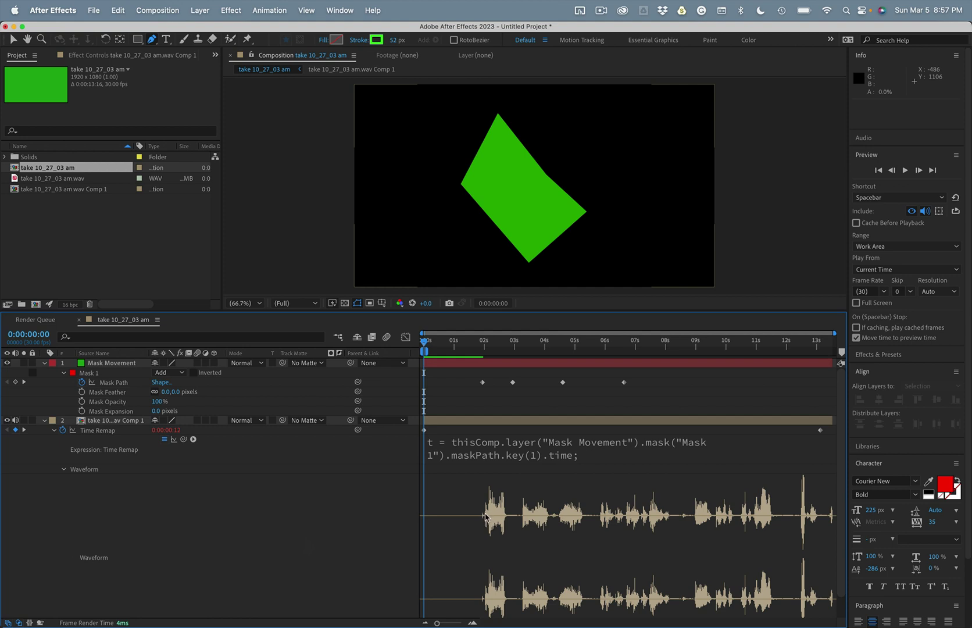
# Compare the audio waveform's start with the first Mask Path keyframe at 0:00:01:28, switching the Time Remap expression off and on.
pyautogui.click(482, 342)
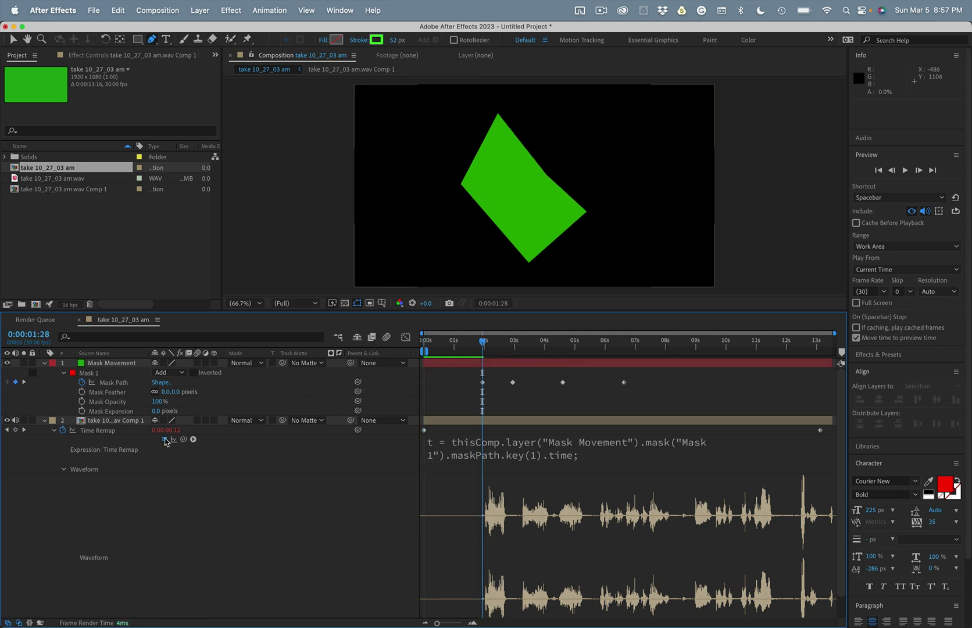
pyautogui.click(165, 439)
pyautogui.click(165, 440)
pyautogui.moveTo(465, 343); pyautogui.dragTo(447, 349)
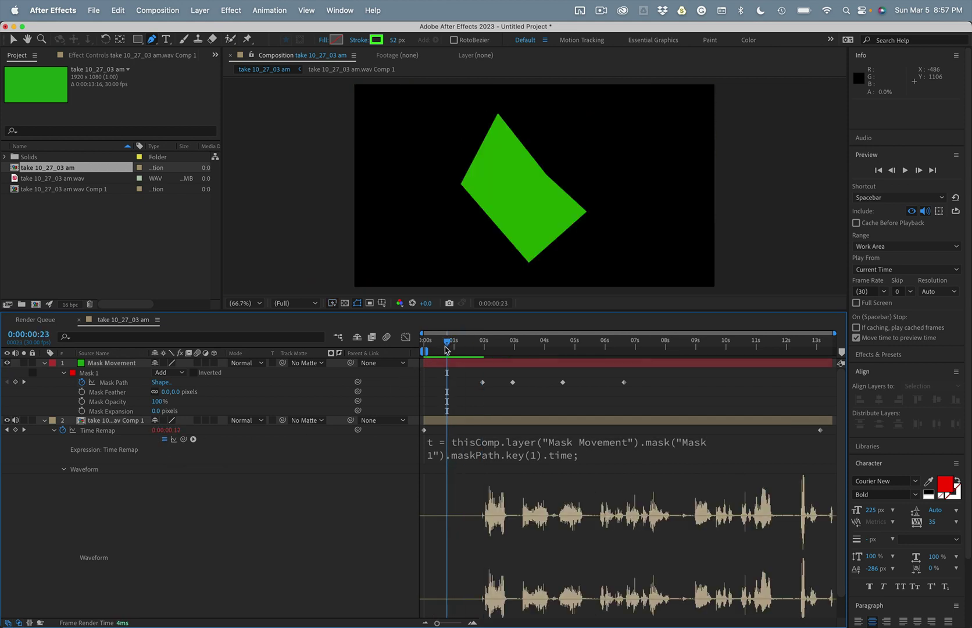
# Try to preview from the first frame, and extend the work area to span the composition's full duration.
pyautogui.press('Home')
pyautogui.press('space')
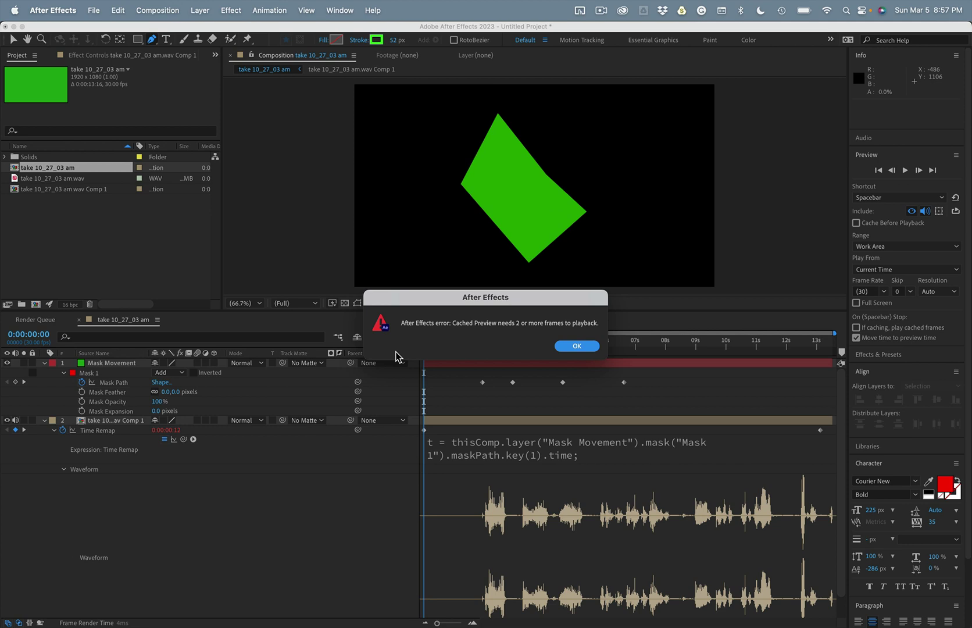
pyautogui.press('Return')
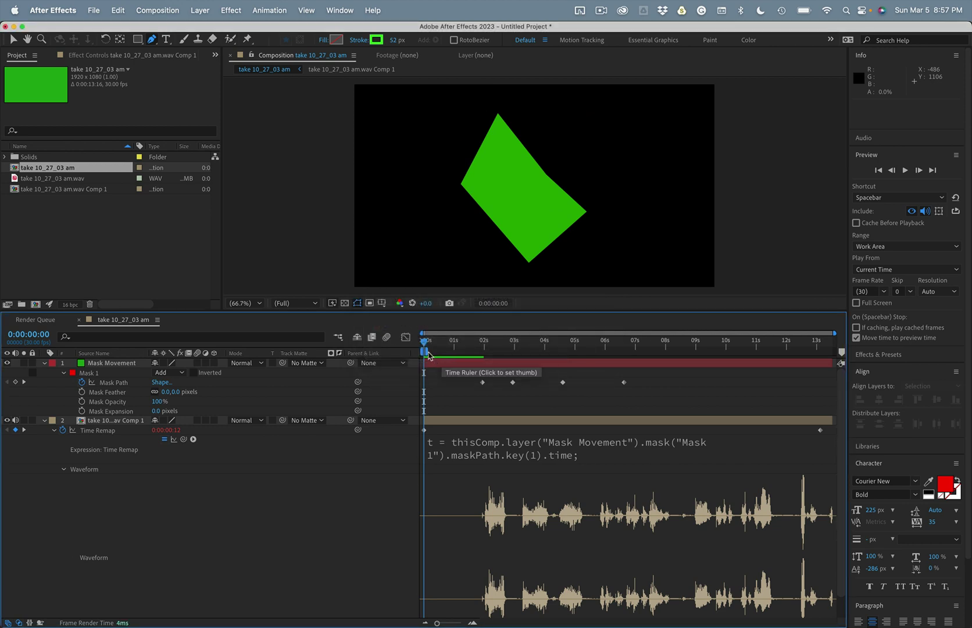
pyautogui.moveTo(426, 351); pyautogui.dragTo(834, 351)
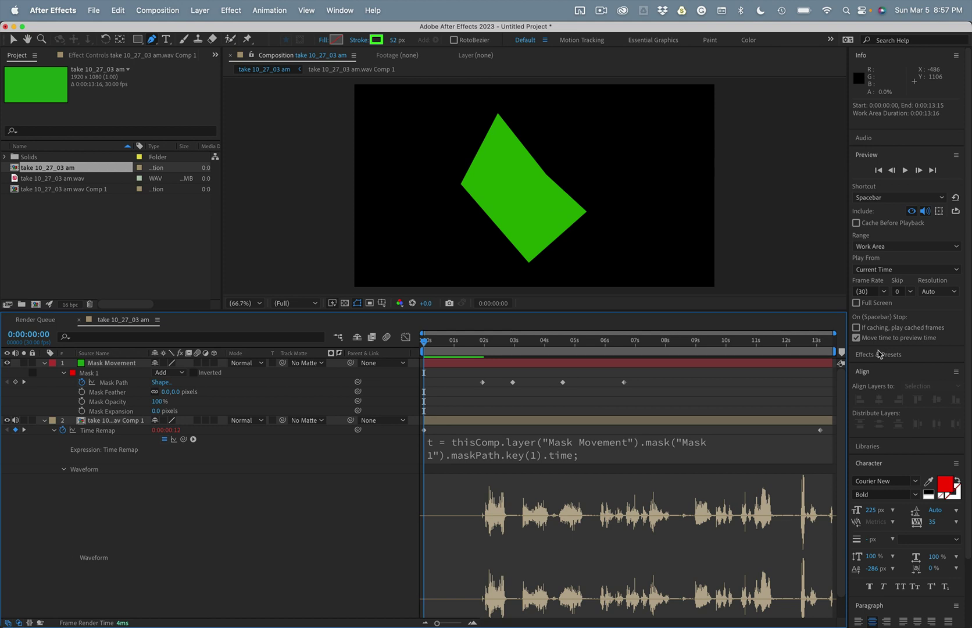
# Play back the composition to check the audio timing against the mask movement, and stop near the end.
pyautogui.press('space')
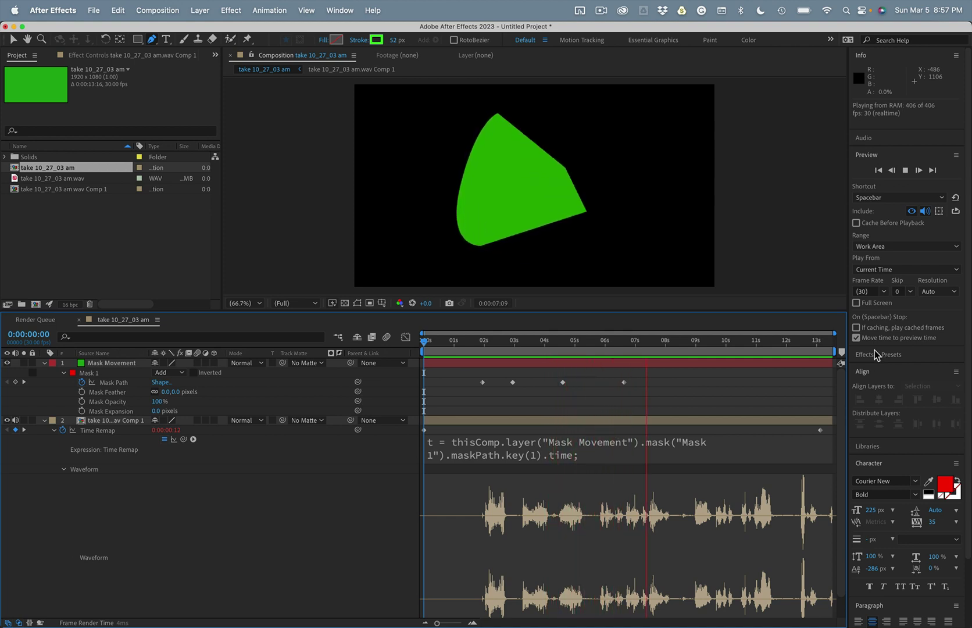
pyautogui.click(875, 352)
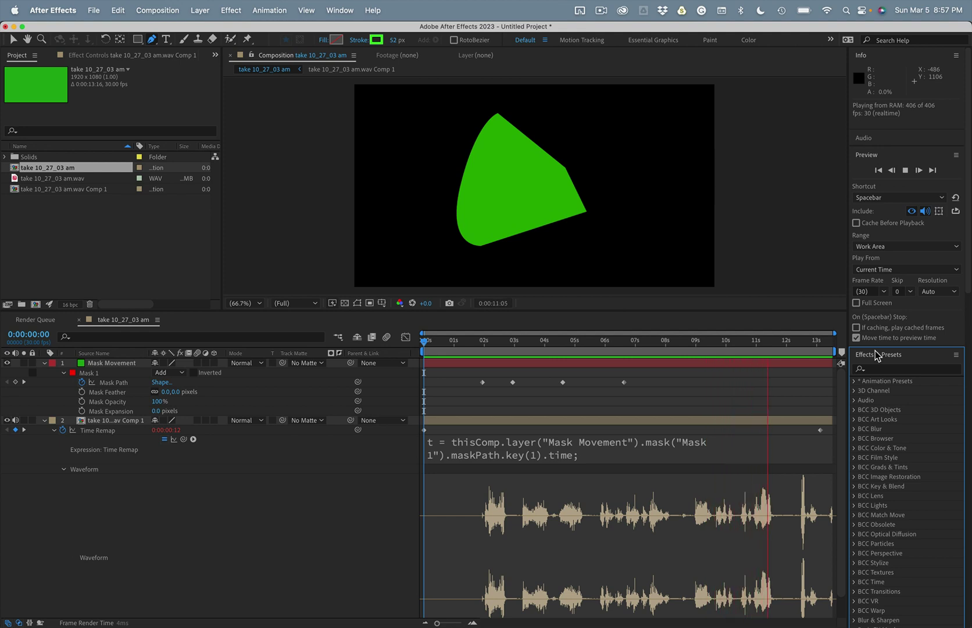
pyautogui.press('space')
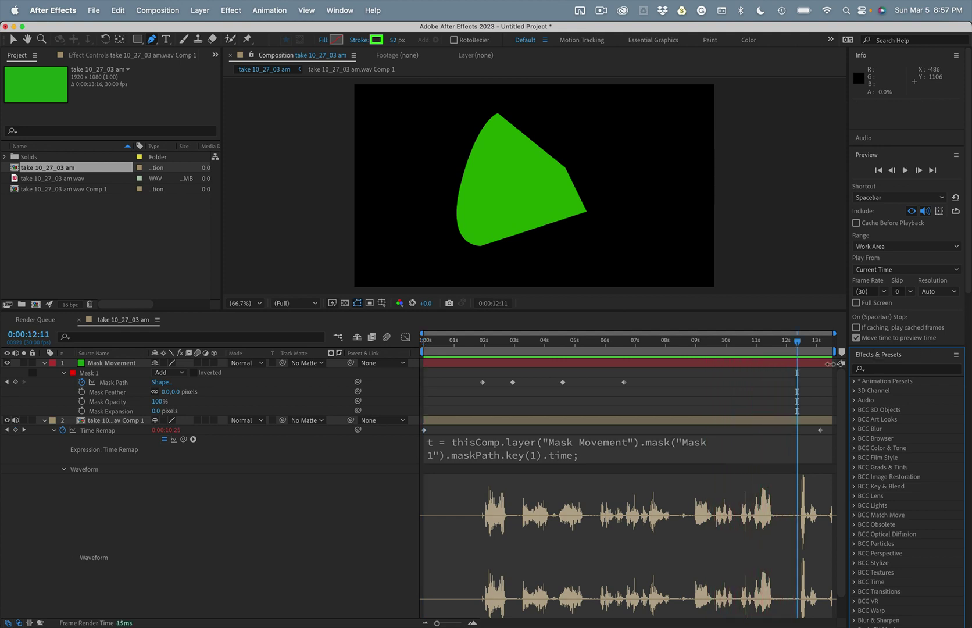
# Open the Time Remap expression for editing and insert a new first line beginning with "r =" above the t line.
pyautogui.click(662, 460)
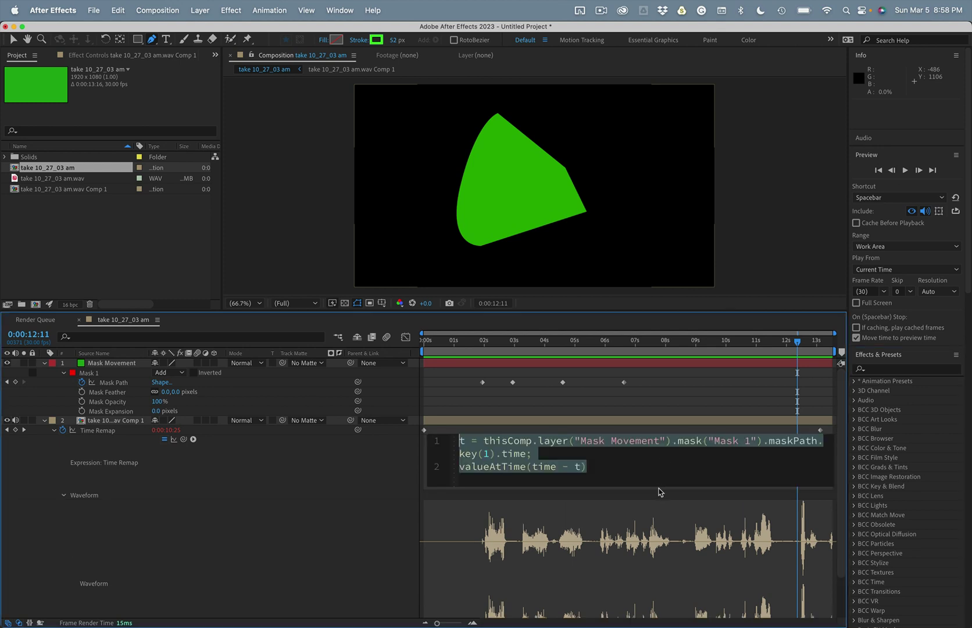
pyautogui.click(656, 471)
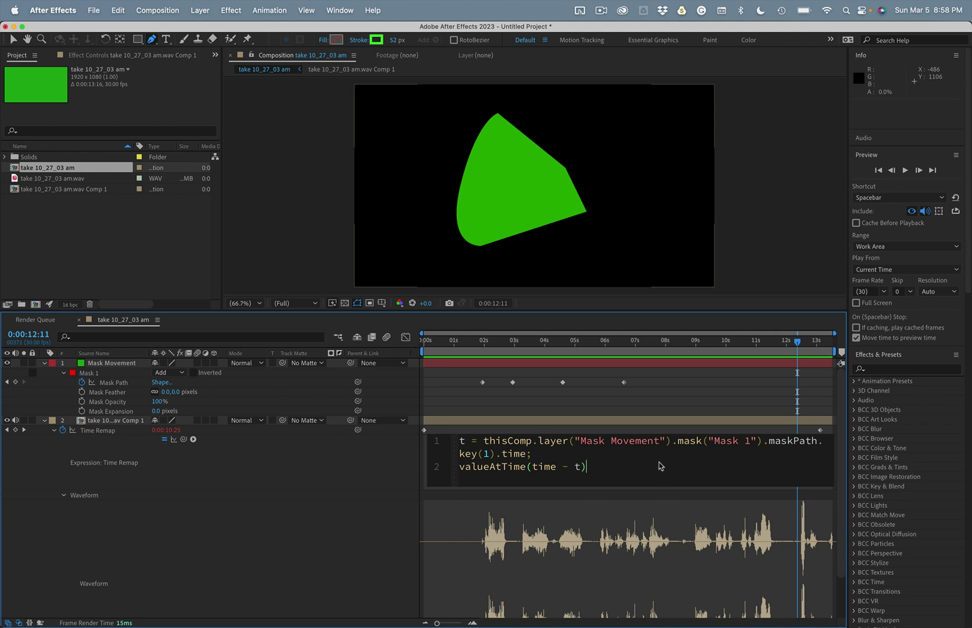
pyautogui.click(459, 441)
pyautogui.press('Return')
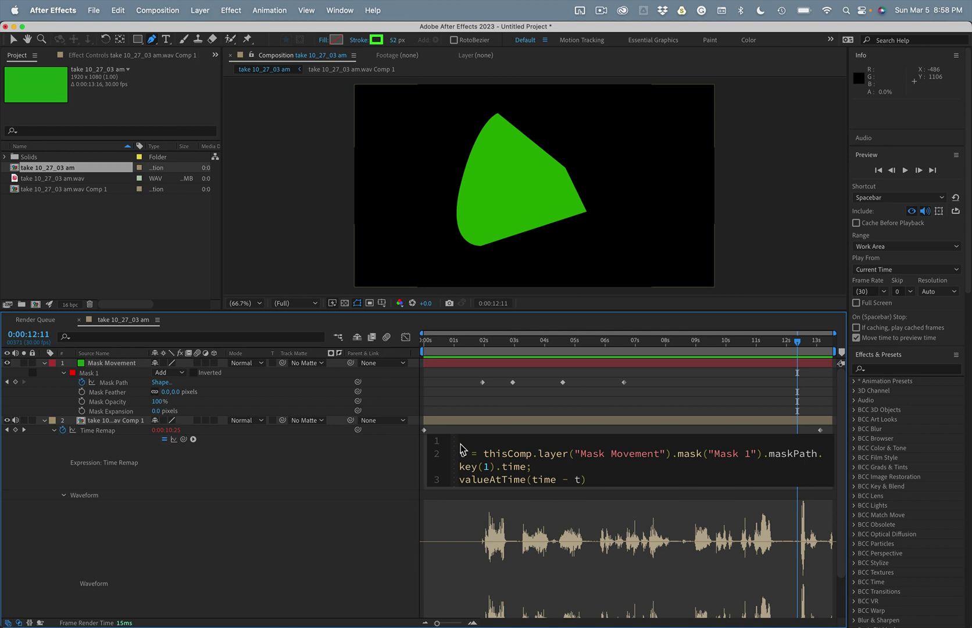
pyautogui.write('R')
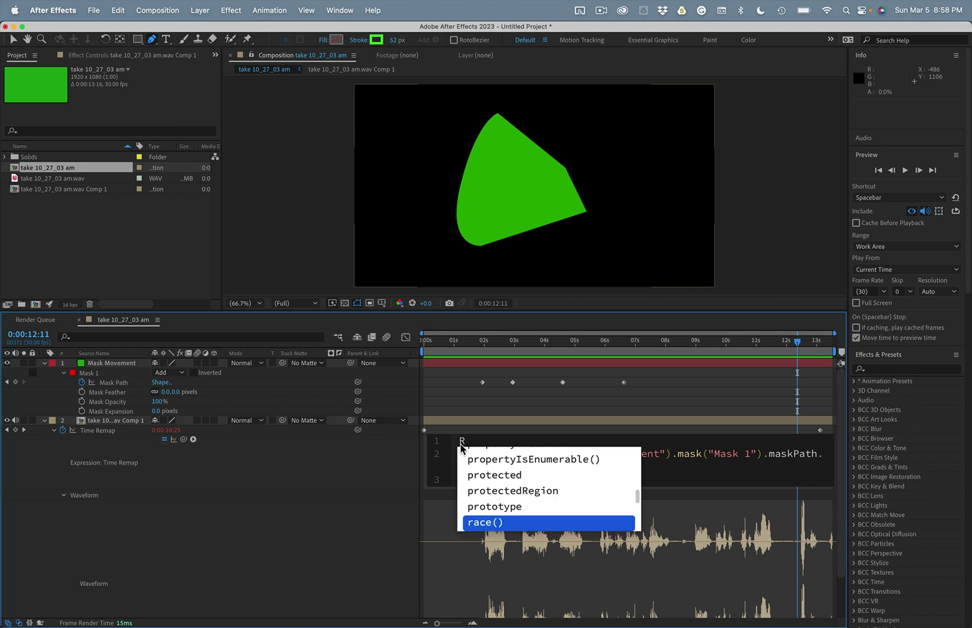
pyautogui.press('BackSpace')
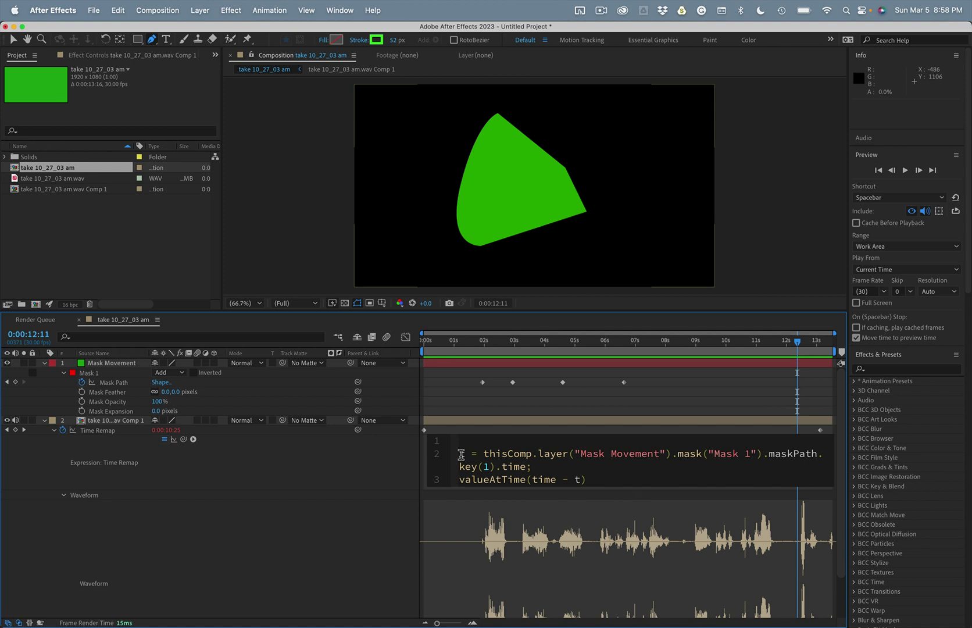
pyautogui.write('r')
pyautogui.press('Escape')
pyautogui.press('BackSpace')
# Replace thisComp.layer("Mask Movement") in the t line with r, and complete the first line as r = thisComp.layer("Mask Movement");.
pyautogui.moveTo(483, 455); pyautogui.dragTo(668, 454)
pyautogui.press('cmd+c')
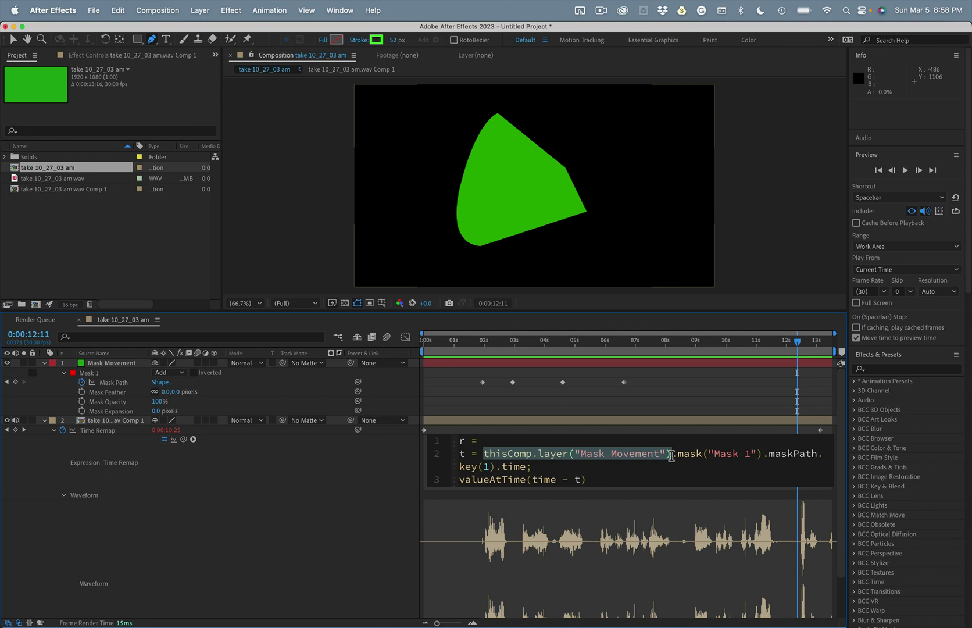
pyautogui.press('BackSpace')
pyautogui.write('r')
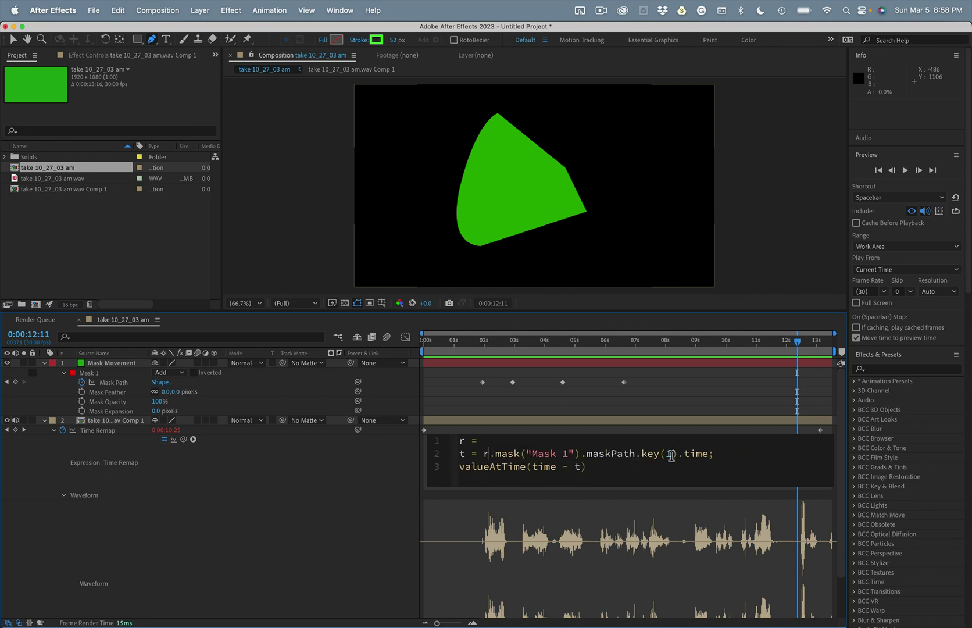
pyautogui.click(525, 441)
pyautogui.press('cmd+v')
pyautogui.write(';')
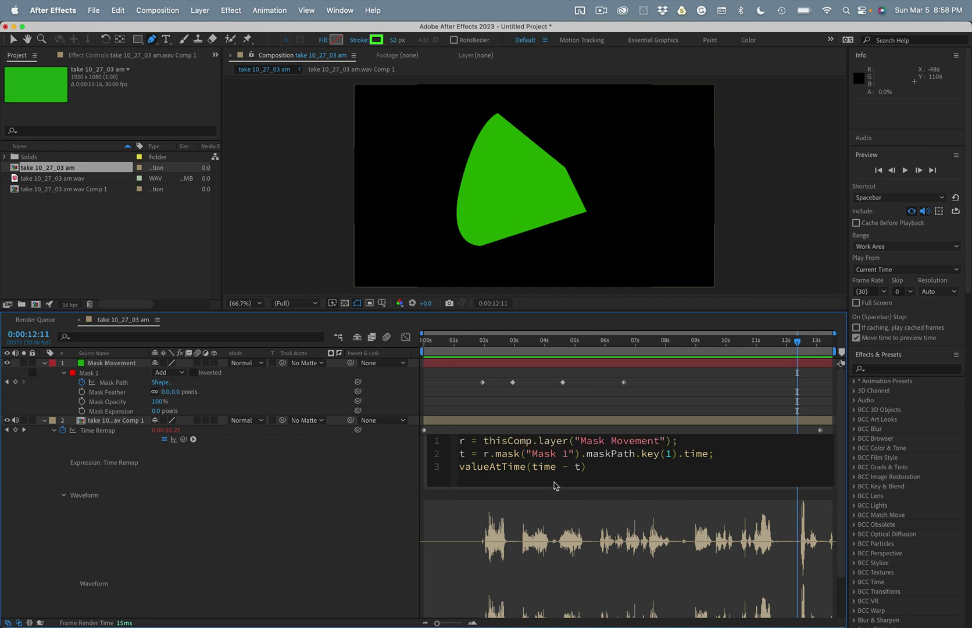
# Commit the expression, and add a Position keyframe to the Mask Movement layer at 0:00:01:05.
pyautogui.click(340, 470)
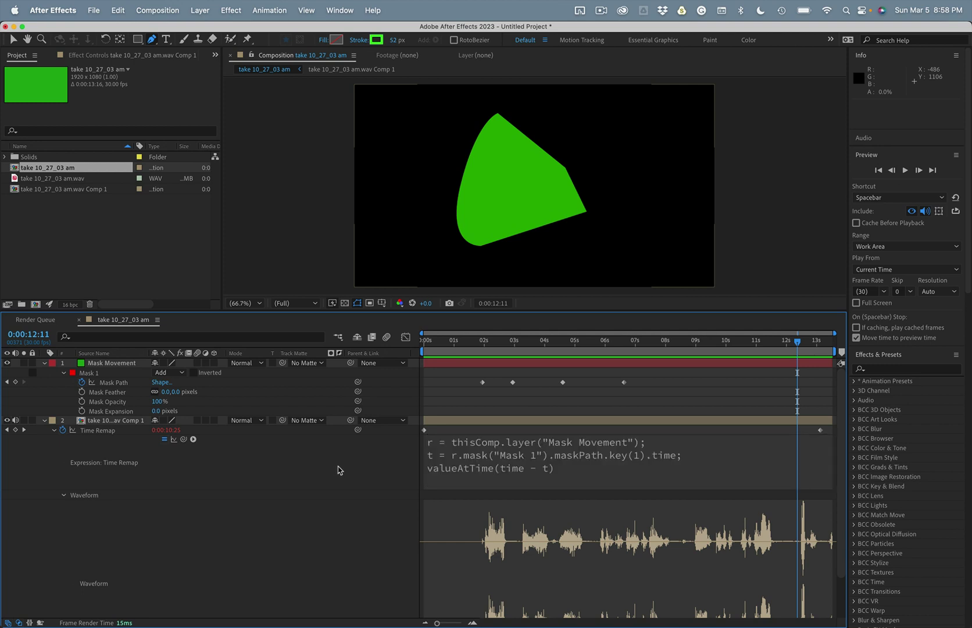
pyautogui.press('Home')
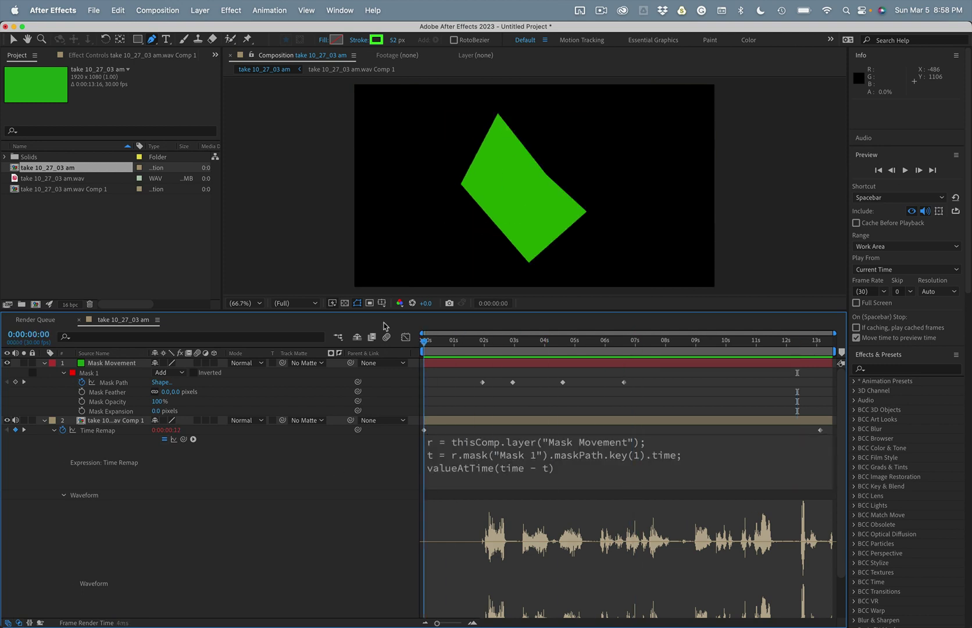
pyautogui.click(473, 125)
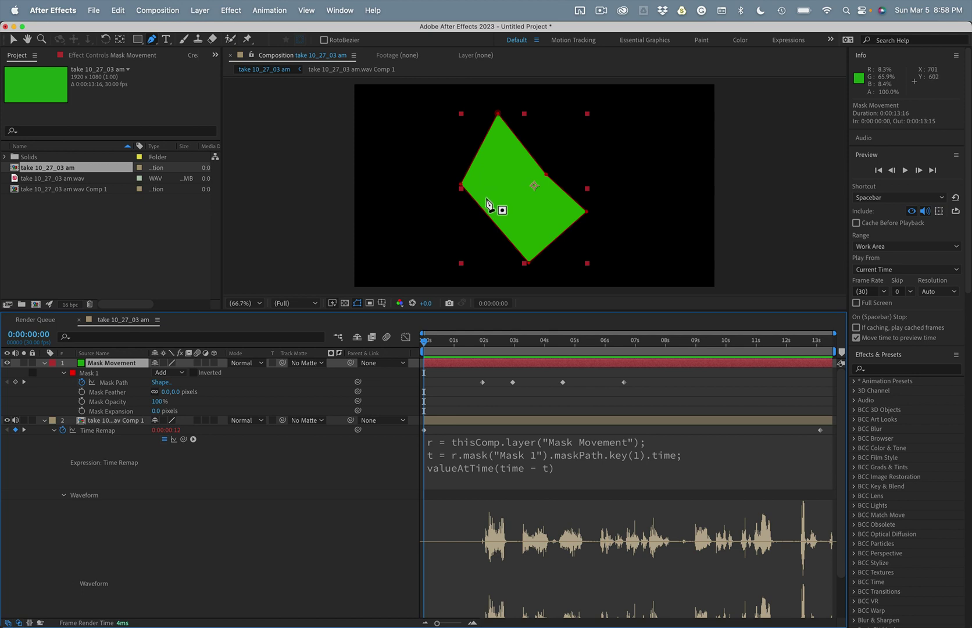
pyautogui.click(460, 343)
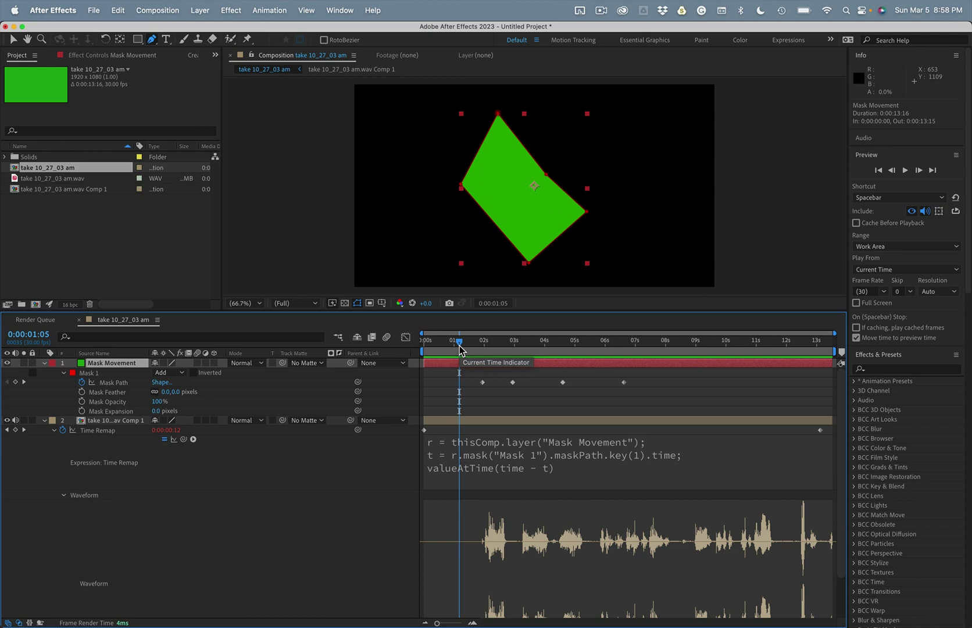
pyautogui.hotkey('alt', 'shift', 'p')
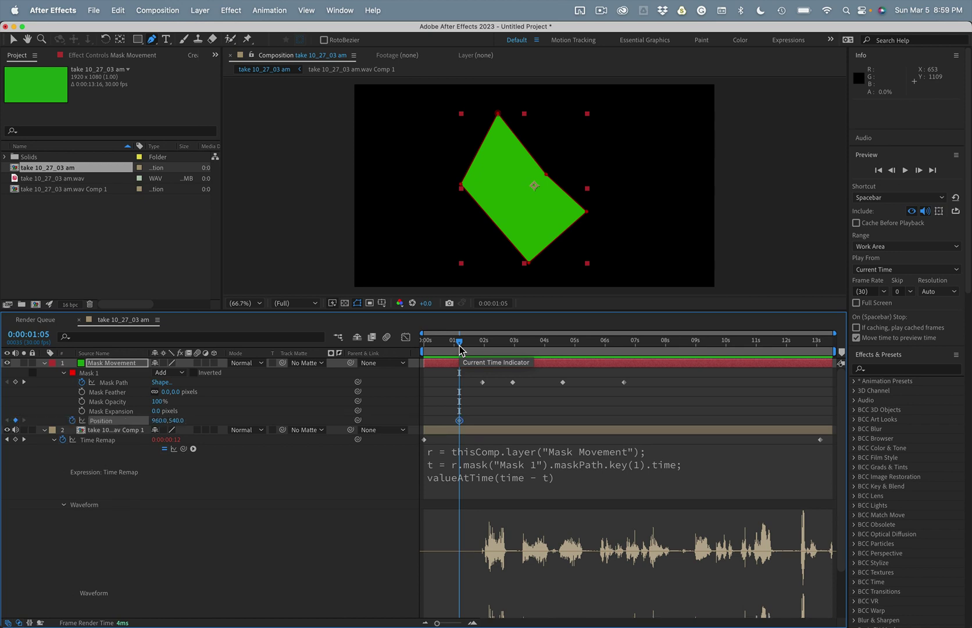
# At 0:00:08:00, move the Mask Movement shape horizontally to about 1659, 540 to create a second Position keyframe.
pyautogui.click(665, 352)
pyautogui.press('v')
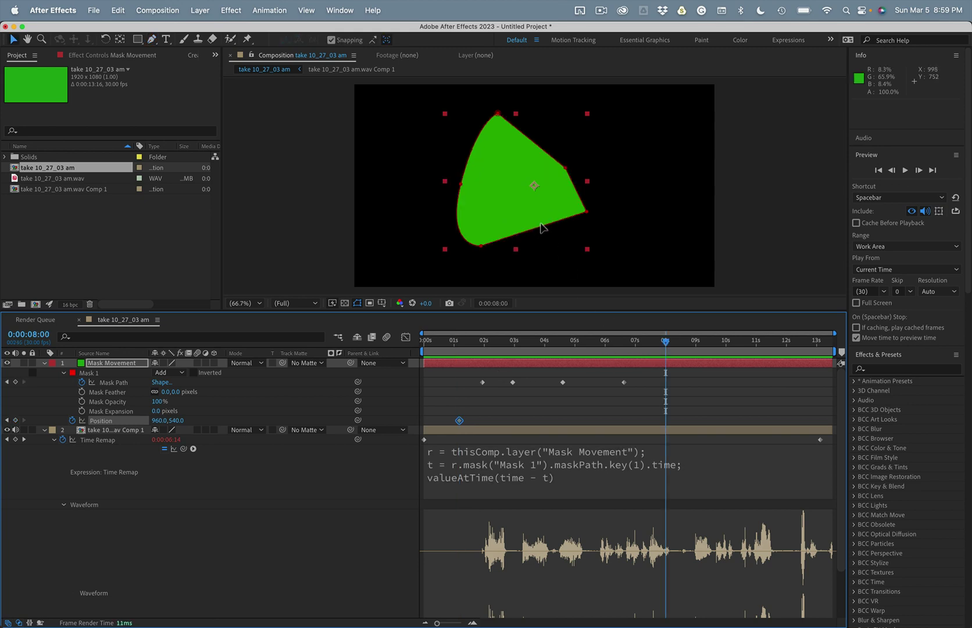
pyautogui.moveTo(539, 186); pyautogui.dragTo(669, 176)
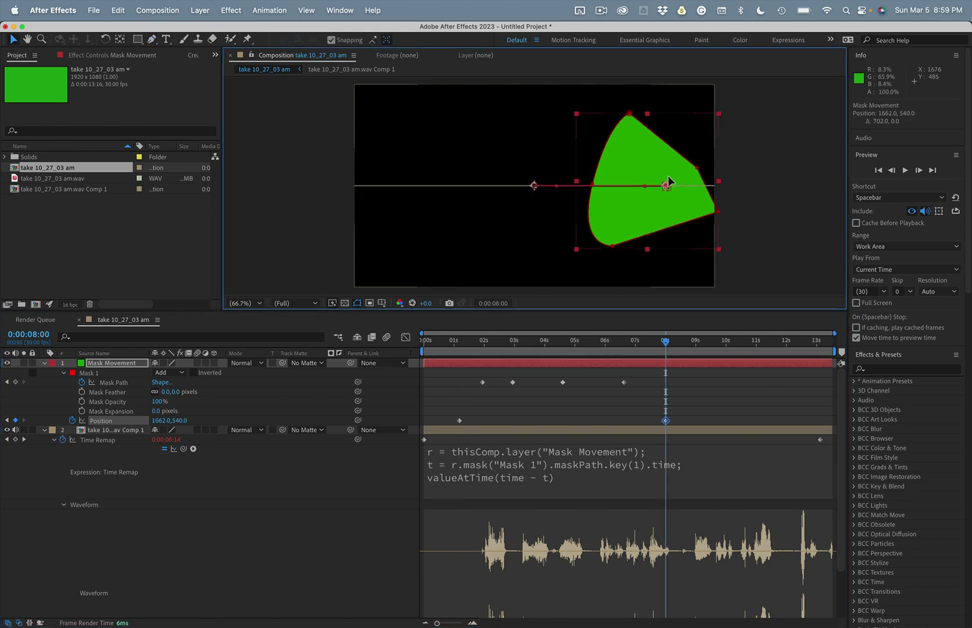
# Move the motion path's start point to about 378, 750, bend both ends into an S-curve, and scrub back to 0:00:00:27.
pyautogui.moveTo(533, 186); pyautogui.dragTo(488, 264)
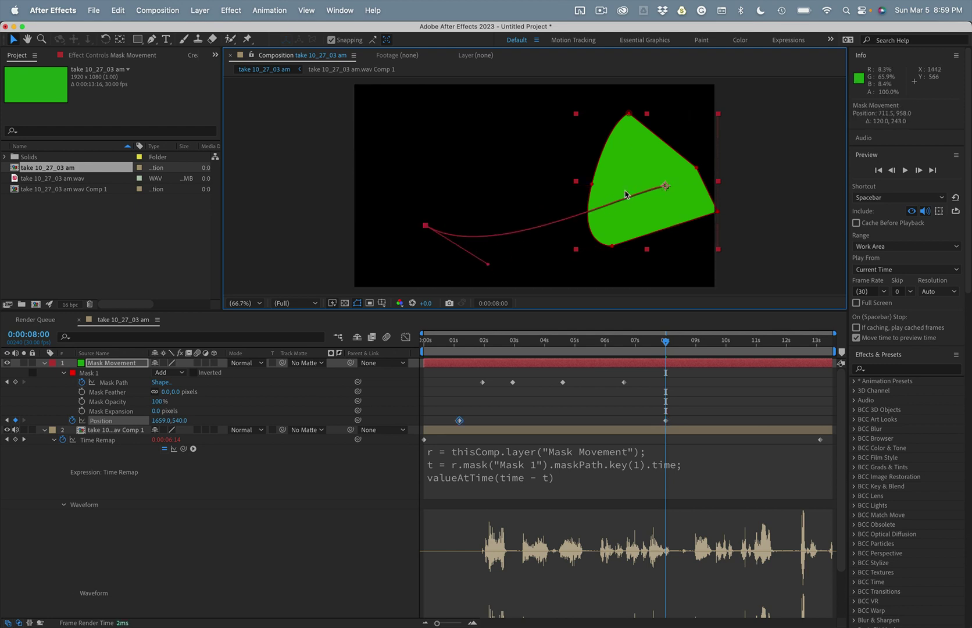
pyautogui.moveTo(666, 186); pyautogui.dragTo(606, 159)
pyautogui.moveTo(568, 348); pyautogui.dragTo(451, 348)
# In the Time Remap expression, replace mask("Mask 1").maskPath with position so the second line reads t = r.position.key(1).time;.
pyautogui.click(567, 474)
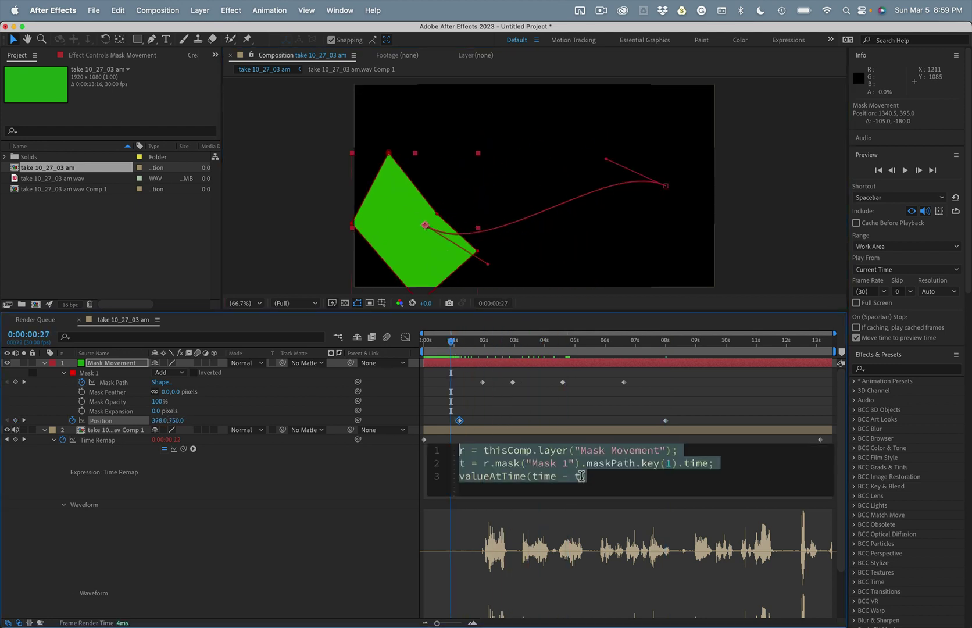
pyautogui.click(517, 464)
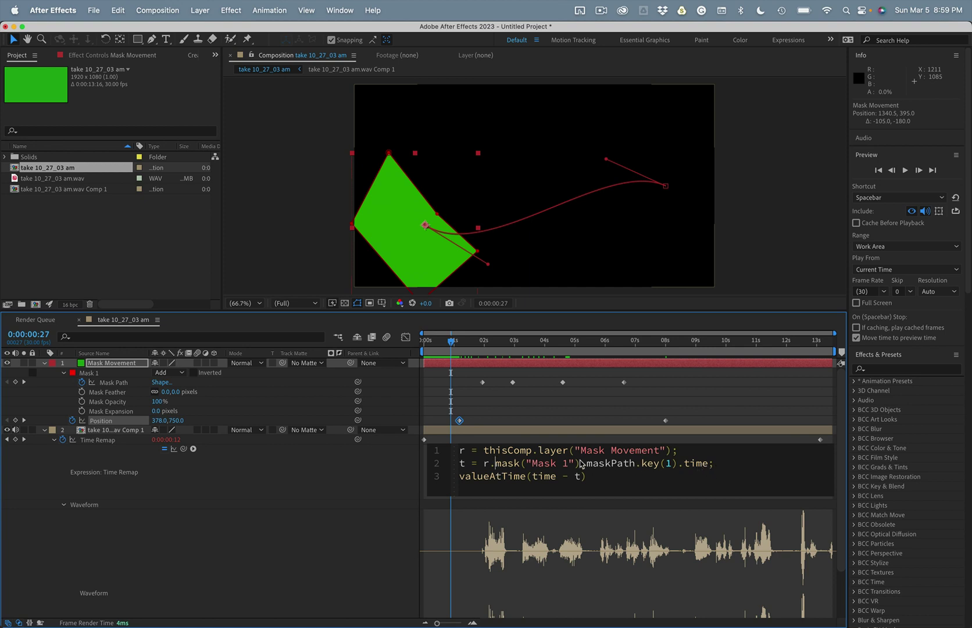
pyautogui.press('super+z')
pyautogui.keyDown('shift'); pyautogui.click(495, 463); pyautogui.keyUp('shift')
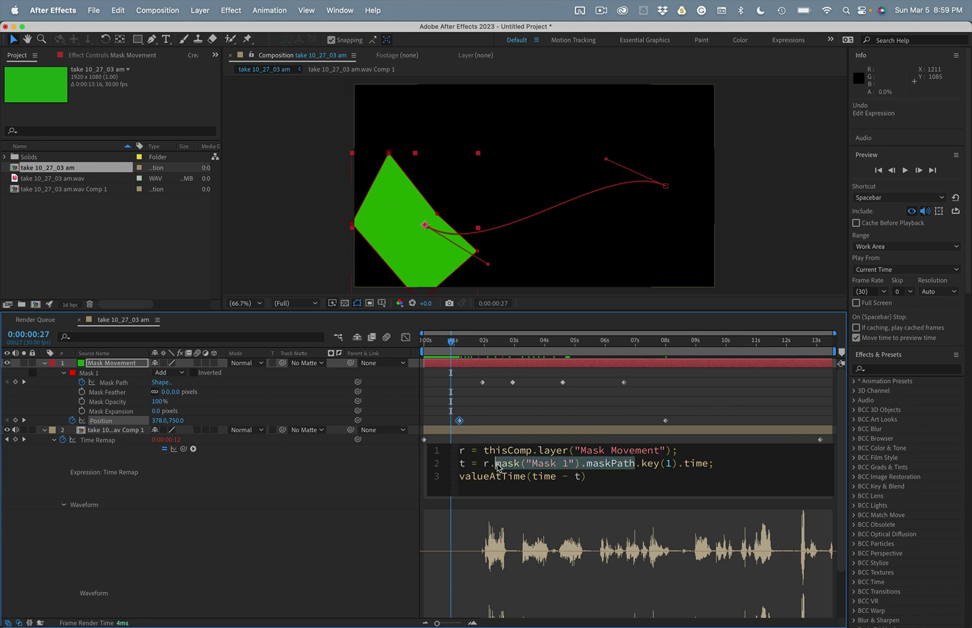
pyautogui.write('p')
pyautogui.write('osition')
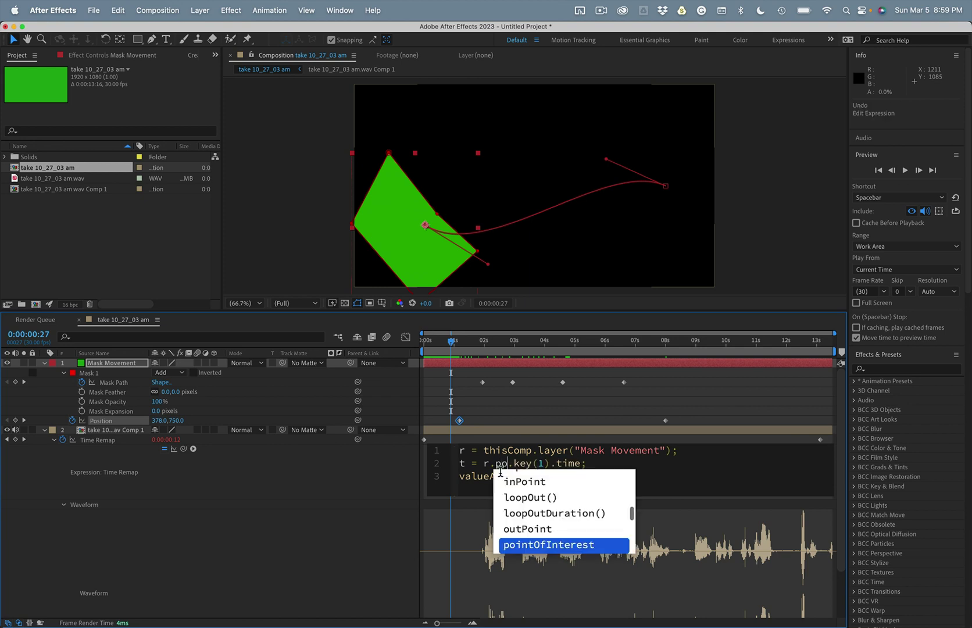
pyautogui.click(329, 501)
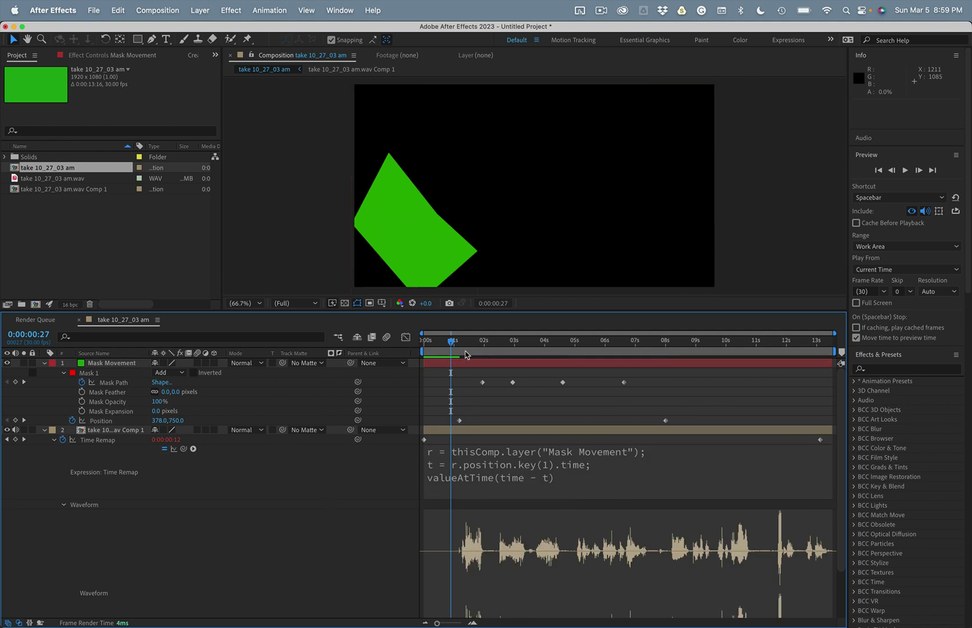
# Check the audio start at 0:00:01:05, and move the first Position keyframe to 0:00:03:10 to shift the waveform.
pyautogui.moveTo(456, 345); pyautogui.dragTo(459, 345)
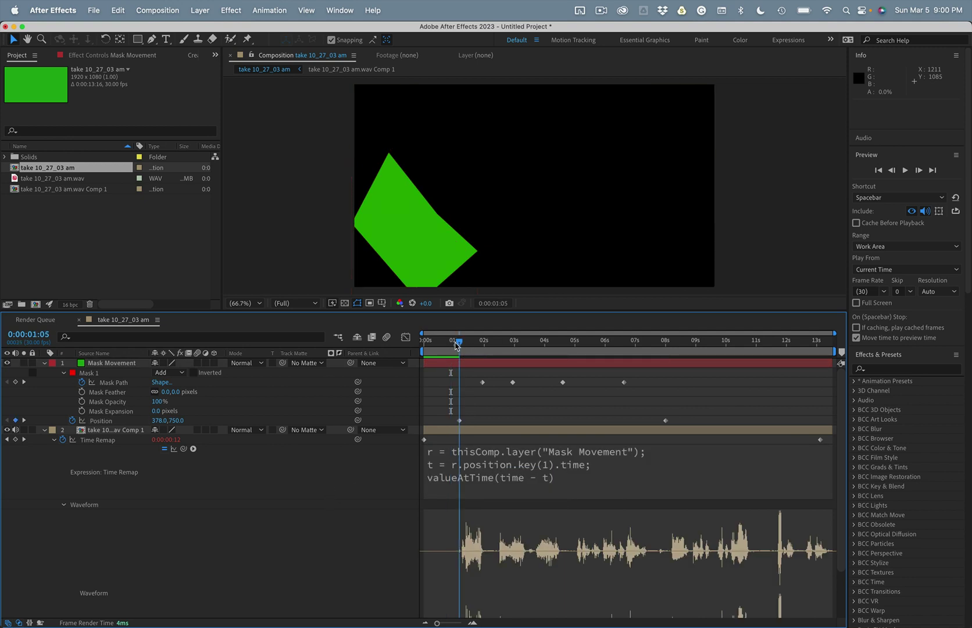
pyautogui.click(462, 420)
pyautogui.moveTo(465, 421); pyautogui.dragTo(525, 422)
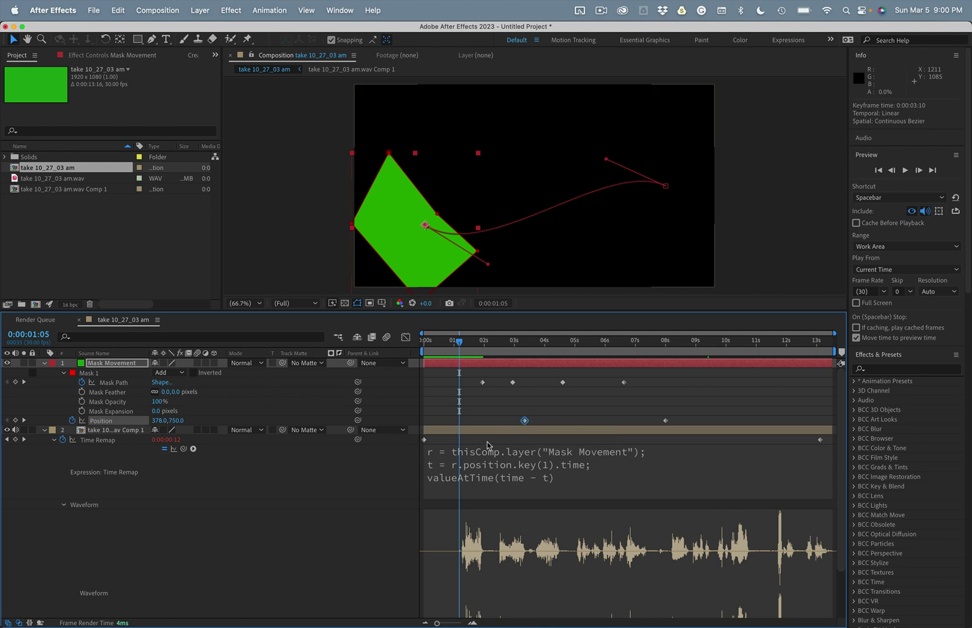
pyautogui.click(365, 510)
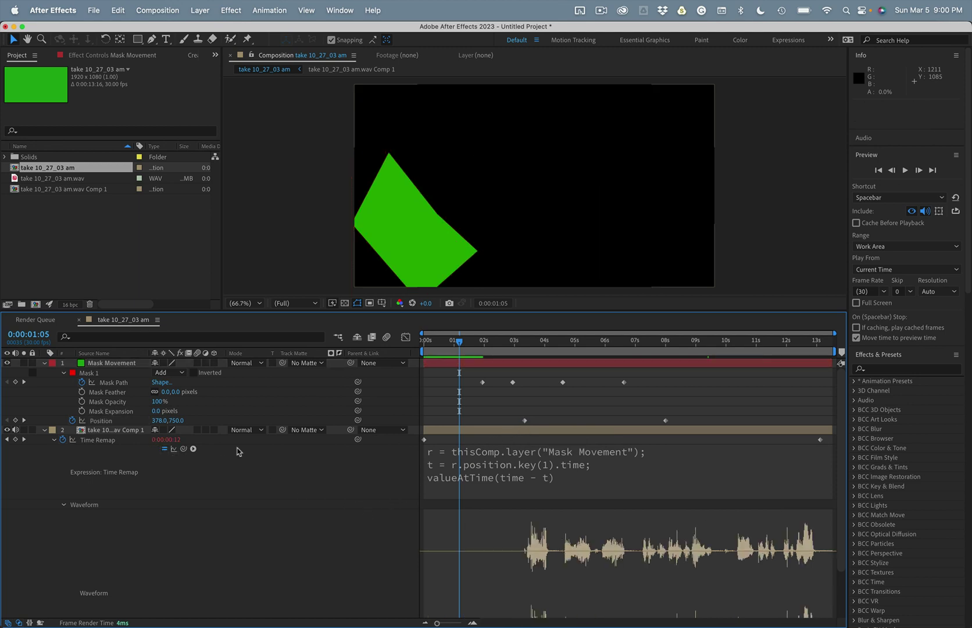
# Play back the composition to check the audio against the position movement, and stop at 0:00:05:14.
pyautogui.moveTo(462, 341)
pyautogui.mouseDown()
pyautogui.moveTo(449, 341)
pyautogui.moveTo(465, 344)
pyautogui.mouseUp()
pyautogui.press('space')
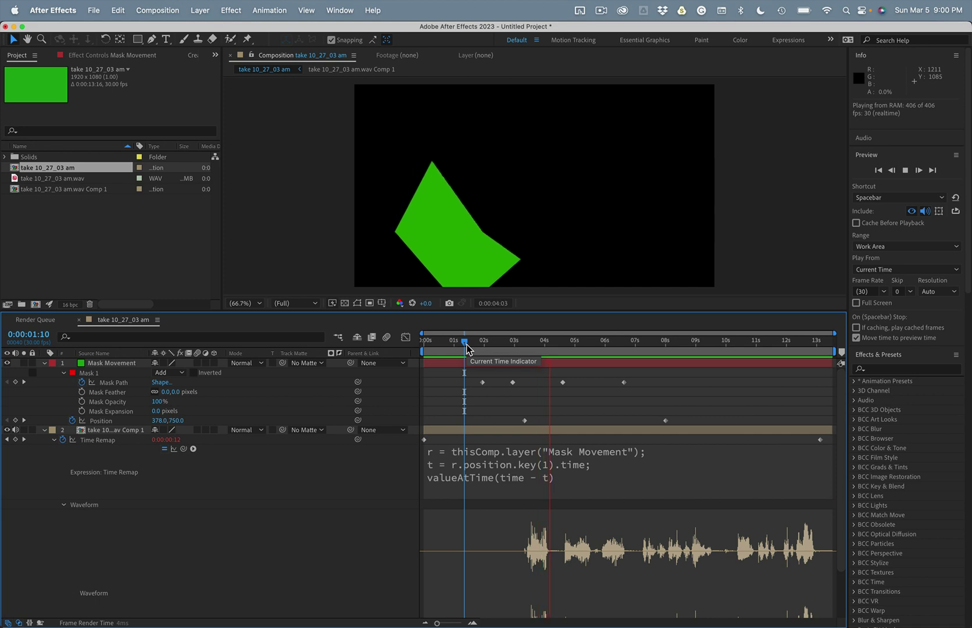
pyautogui.press('space')
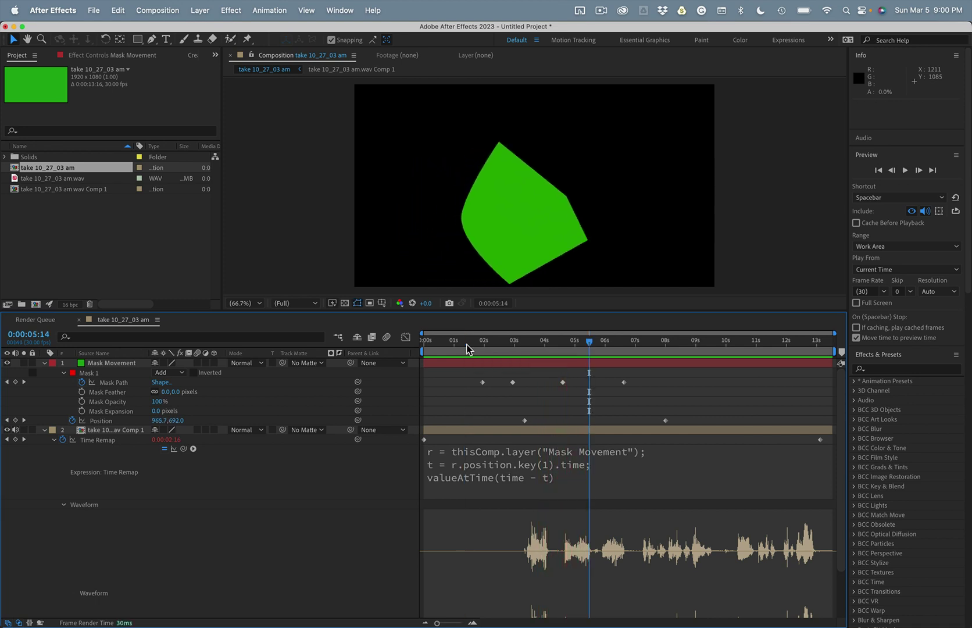